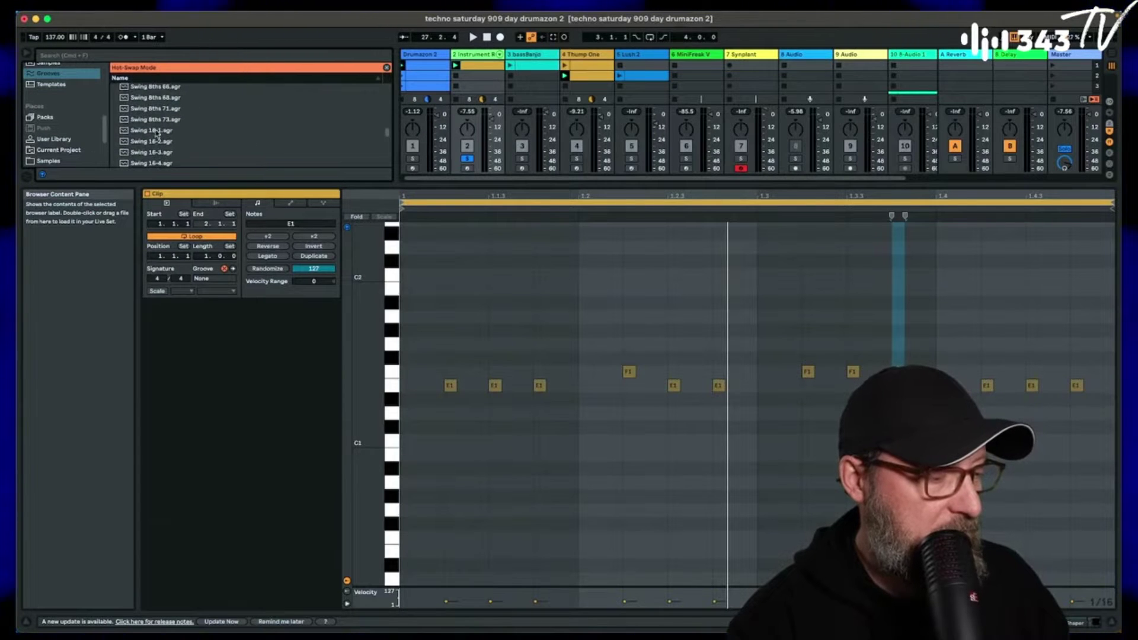
- Browse the Swing 16 and Swing Logic grooves available for hot-swapping the Instrument Rack clip's groove
{"action": "left_click", "coordinate": [159, 131]}
{"action": "scroll", "coordinate": [160, 135], "scroll_direction": "down", "scroll_amount": 5}
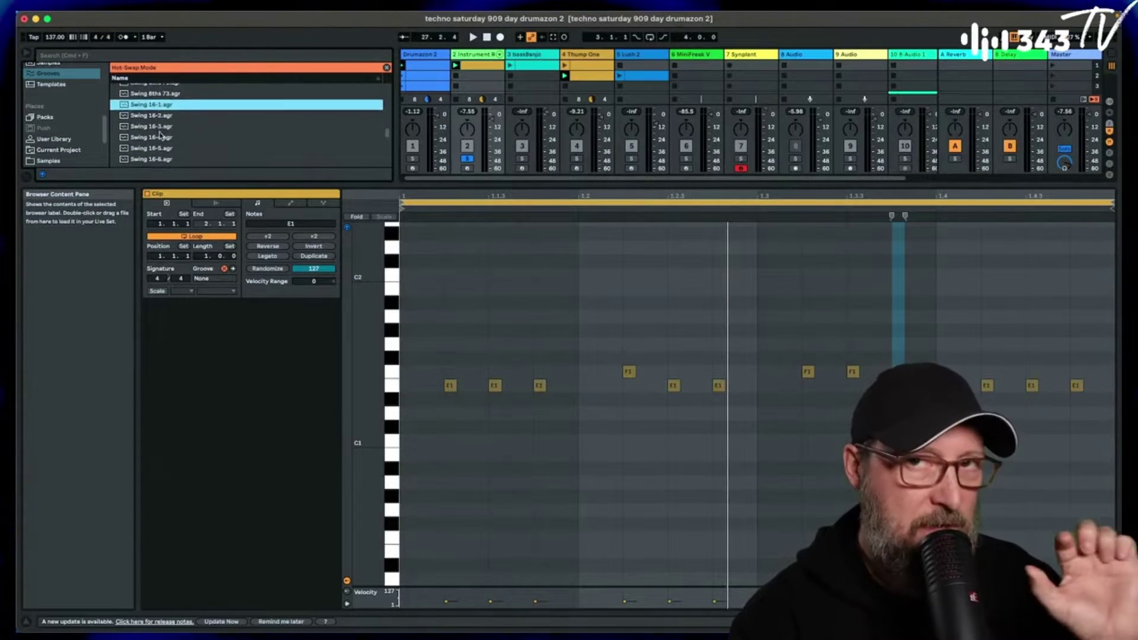
{"action": "left_click", "coordinate": [159, 132]}
{"action": "scroll", "coordinate": [166, 131], "scroll_direction": "down", "scroll_amount": 7}
{"action": "scroll", "coordinate": [171, 130], "scroll_direction": "up", "scroll_amount": 10}
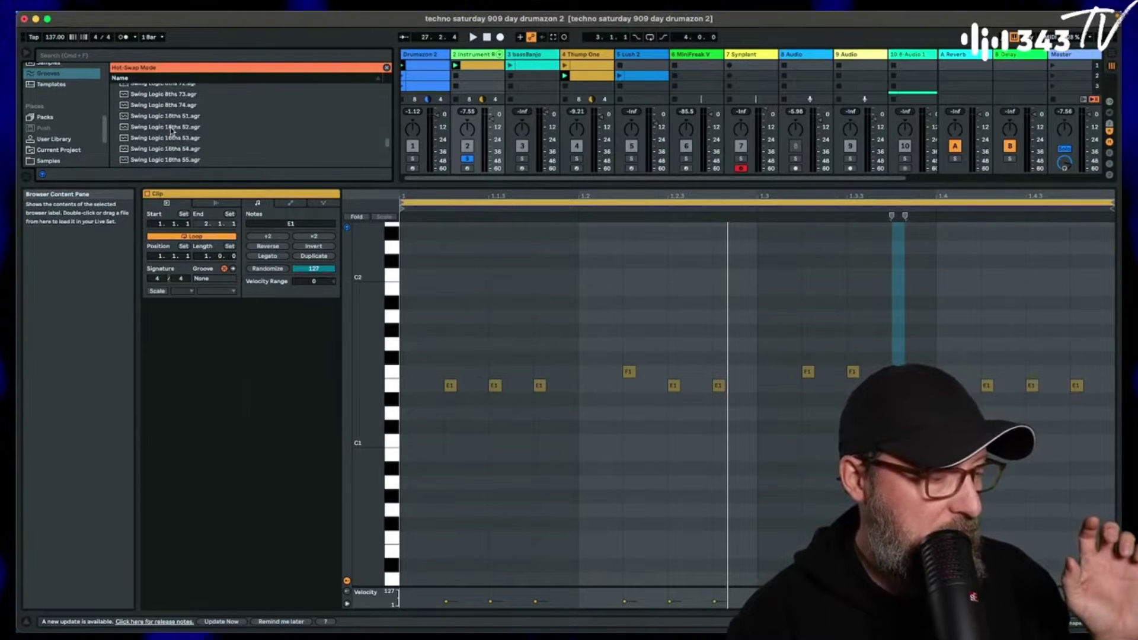
{"action": "scroll", "coordinate": [171, 130], "scroll_direction": "down", "scroll_amount": 10}
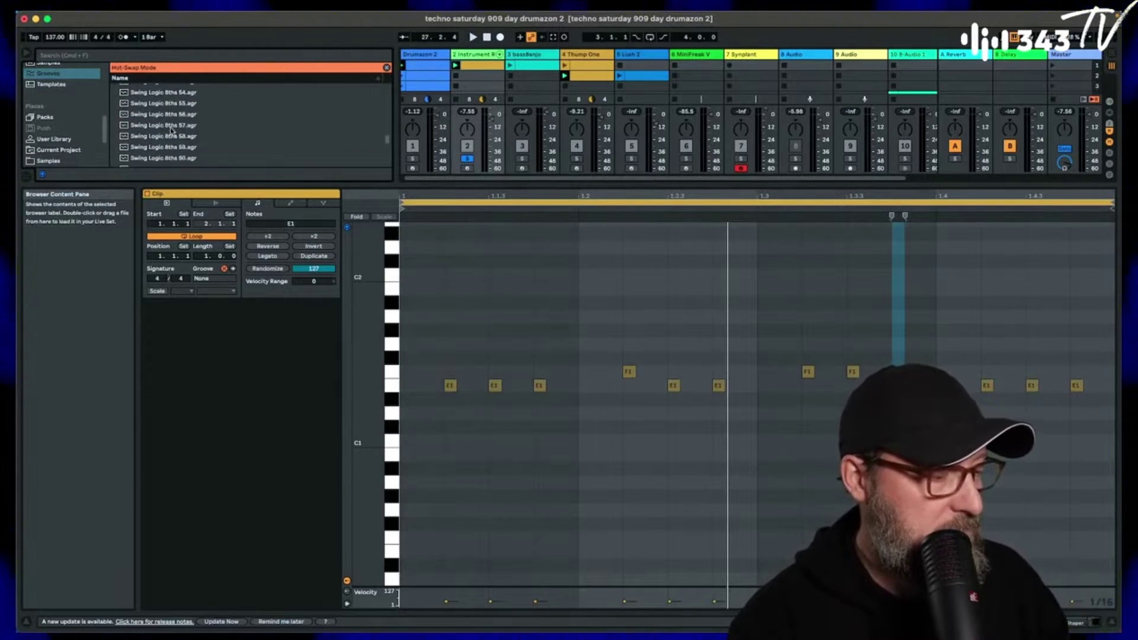
- Search the groove library for "swing" and enlarge the browser area to show more of the list
{"action": "left_click", "coordinate": [149, 55]}
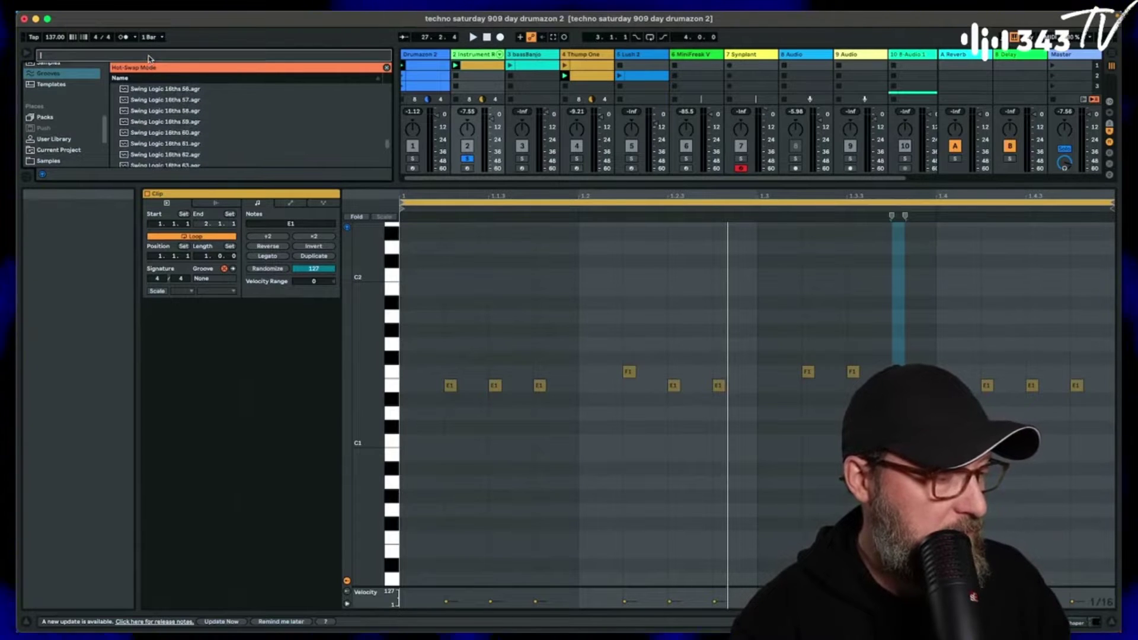
{"action": "type", "text": "swing"}
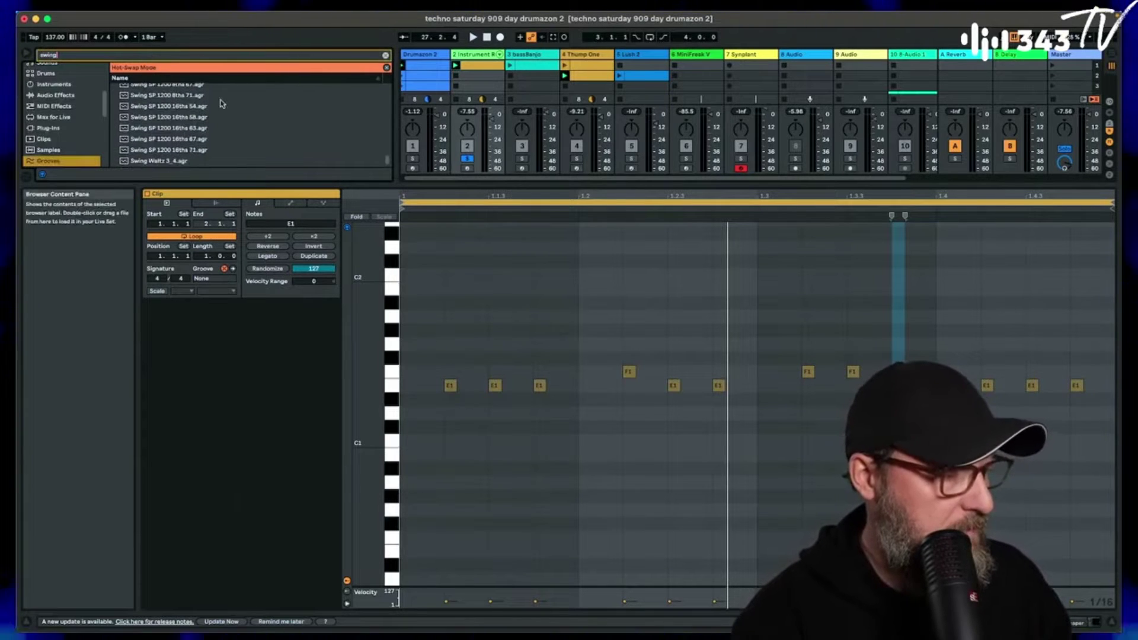
{"action": "left_click_drag", "start_coordinate": [221, 182], "coordinate": [221, 407]}
{"action": "scroll", "coordinate": [217, 201], "scroll_direction": "up", "scroll_amount": 10}
{"action": "scroll", "coordinate": [217, 201], "scroll_direction": "down", "scroll_amount": 6}
{"action": "left_click", "coordinate": [217, 202]}
{"action": "scroll", "coordinate": [217, 201], "scroll_direction": "down", "scroll_amount": 2}
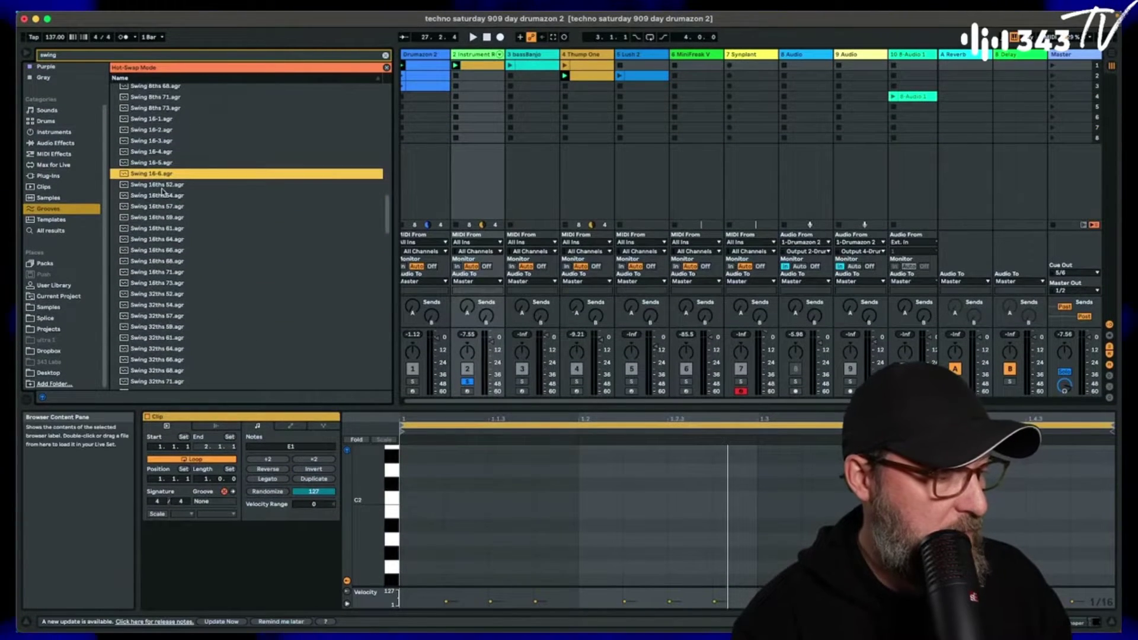
- Look through the Swing 16ths grooves from 52 up to 71 and 73 in the list
{"action": "left_click", "coordinate": [162, 187]}
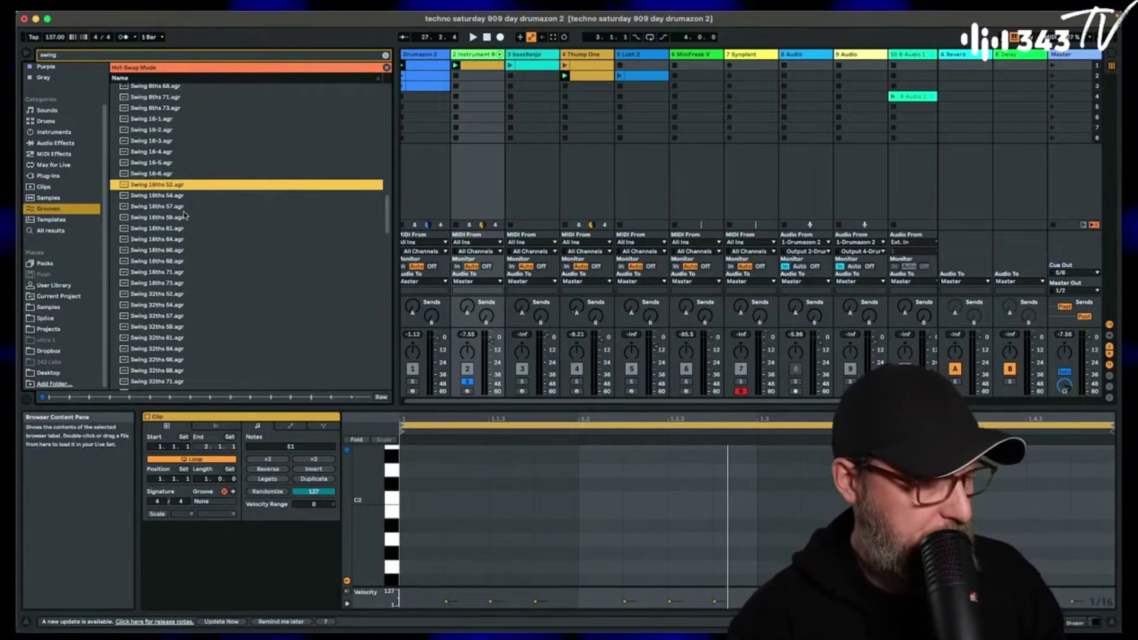
{"action": "left_click", "coordinate": [182, 274]}
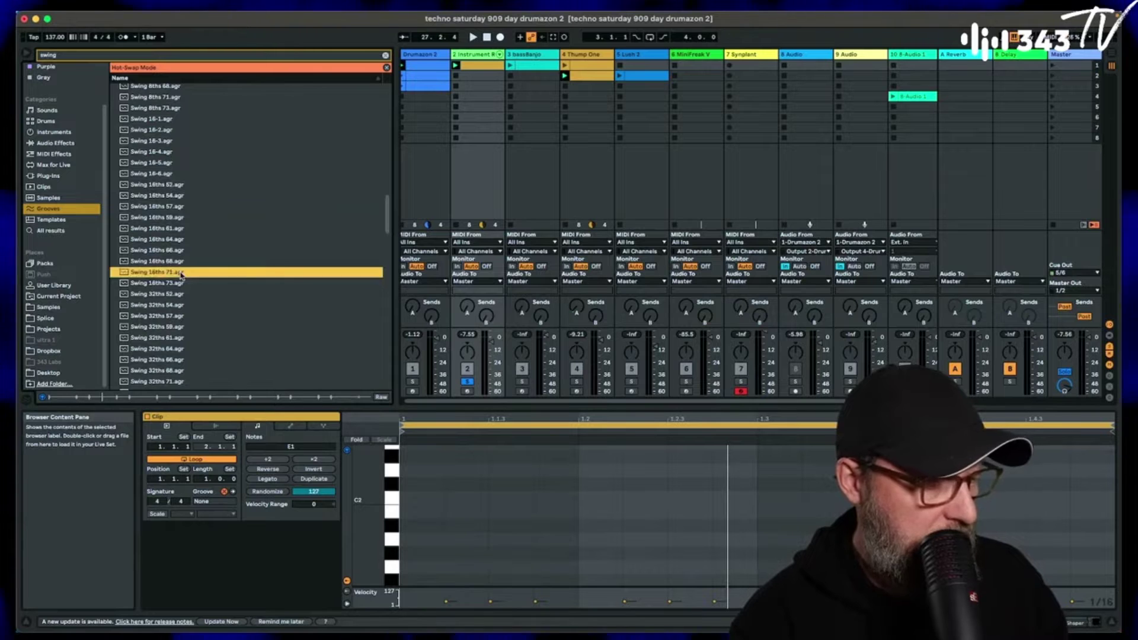
{"action": "key", "text": "Down"}
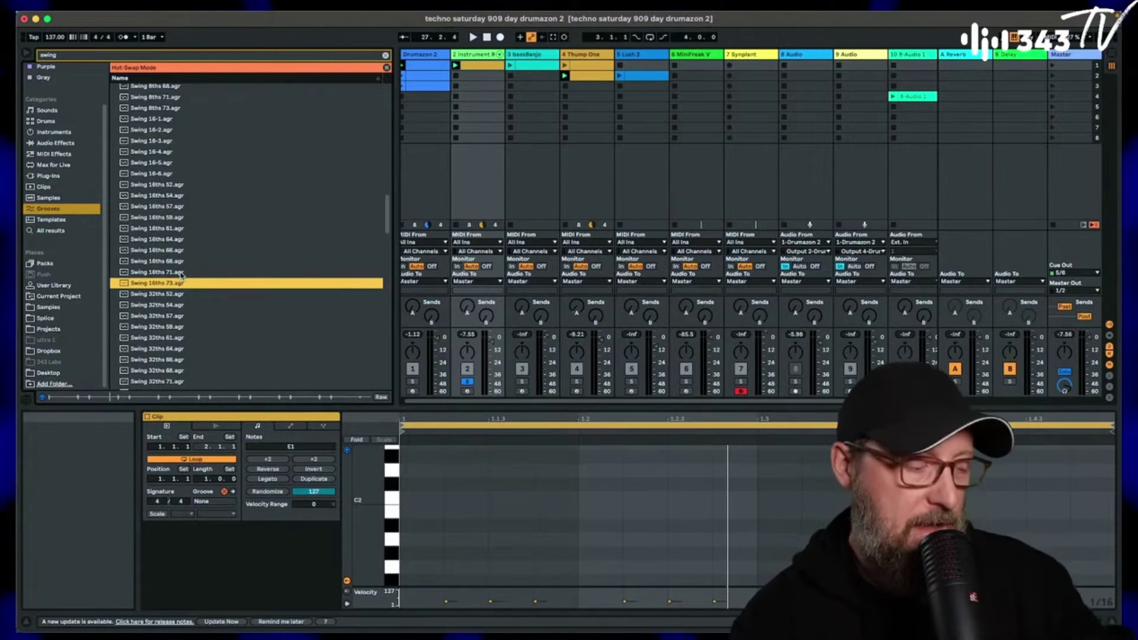
- Start playback and audition the grooves Swing 16ths 54, 57, 59 and 61 in turn on the Instrument Rack clip
{"action": "key", "text": "space"}
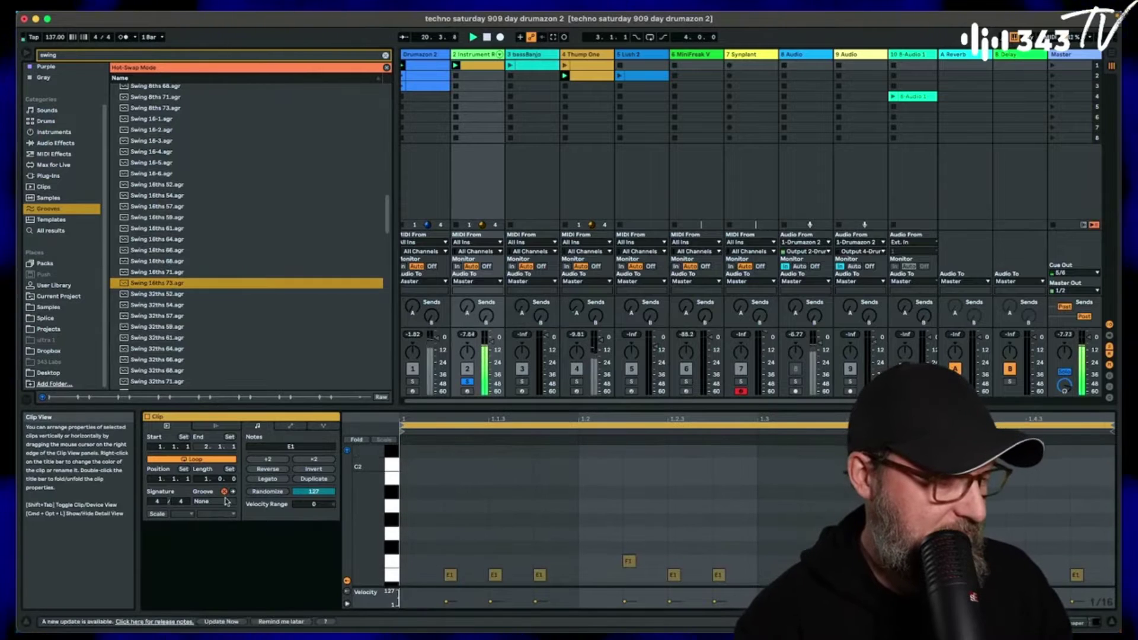
{"action": "double_click", "coordinate": [174, 195]}
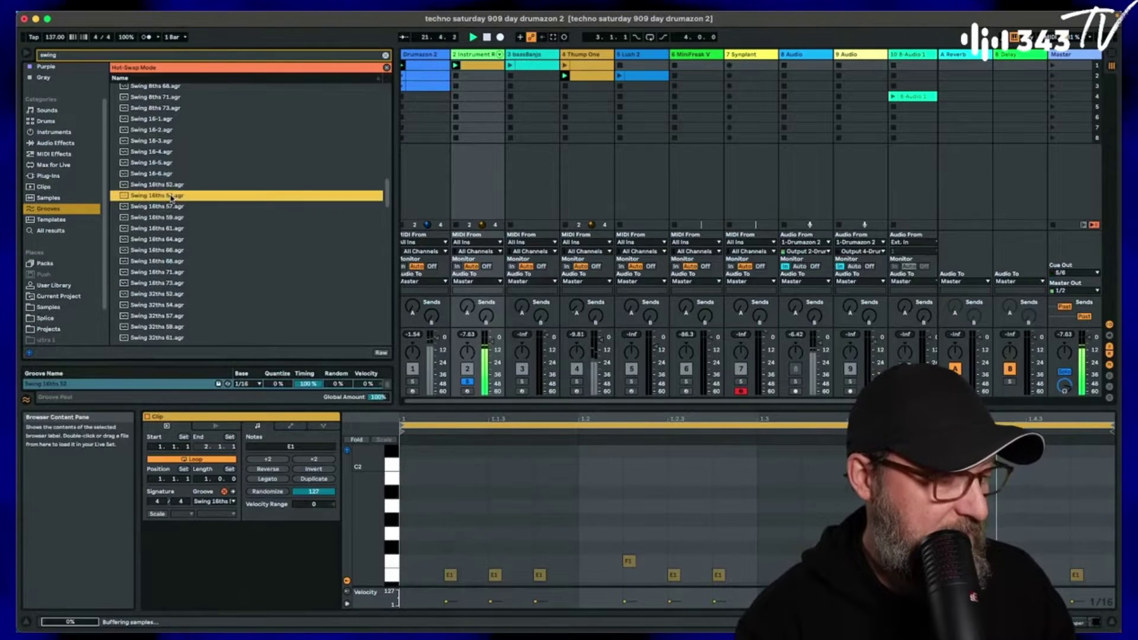
{"action": "double_click", "coordinate": [172, 207]}
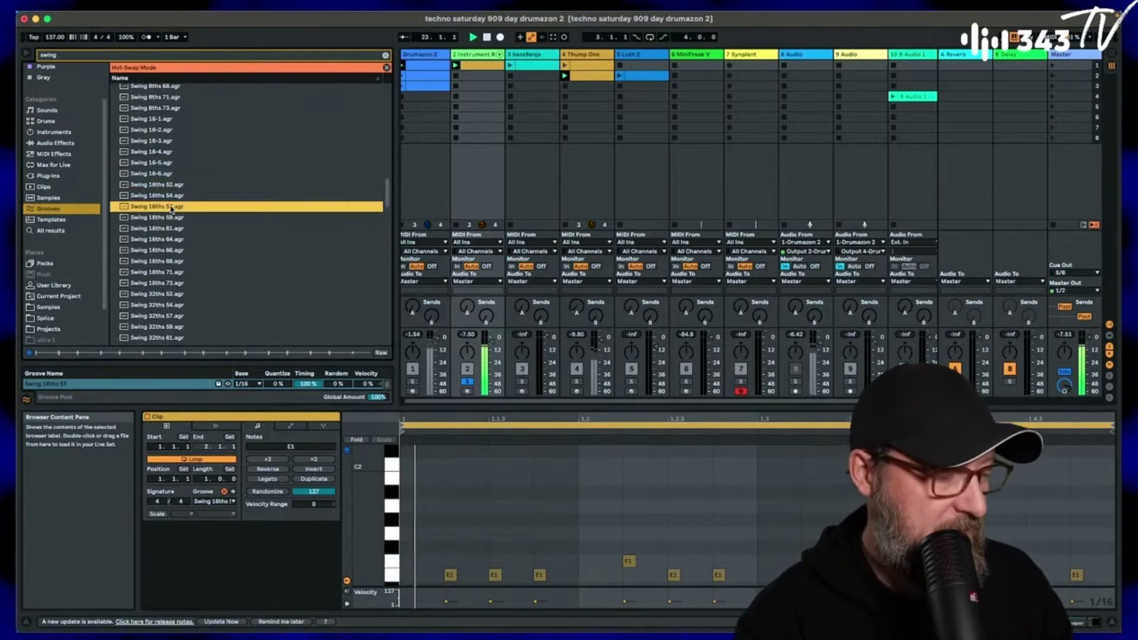
{"action": "double_click", "coordinate": [167, 219]}
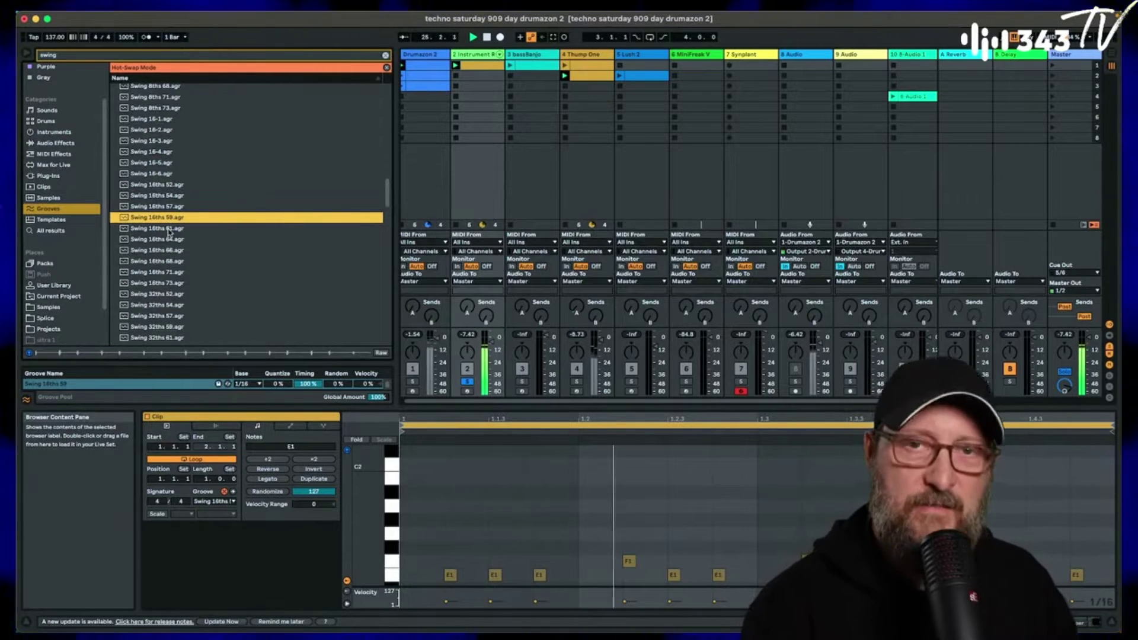
{"action": "double_click", "coordinate": [169, 230]}
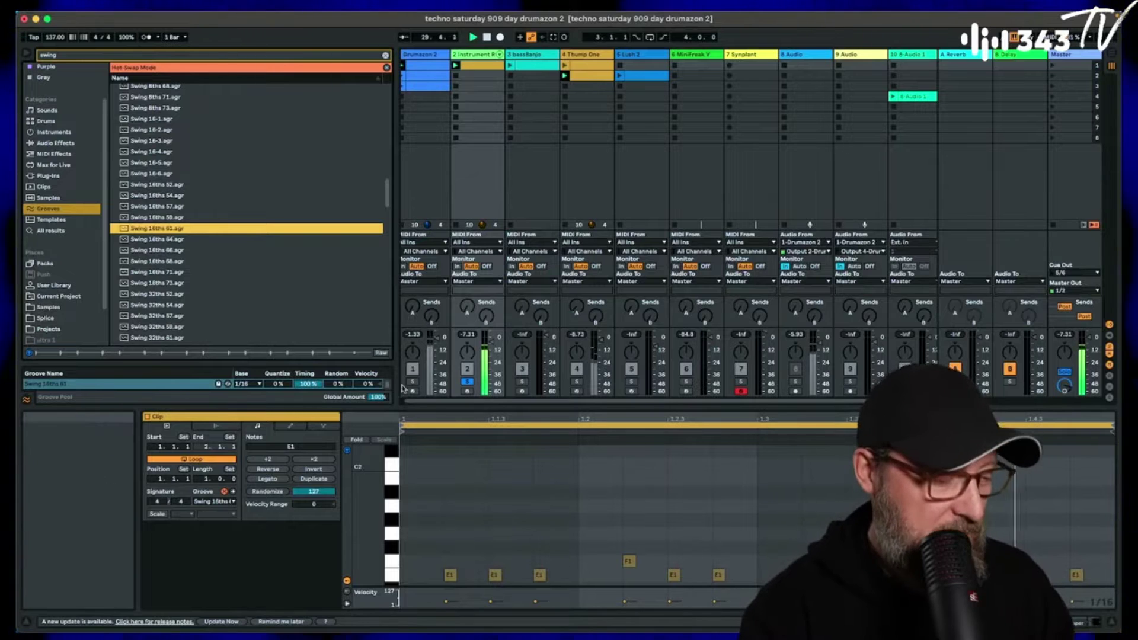
- Solo the Drumazon 2 track alongside the Instrument Rack and launch its second clip
{"action": "left_click", "coordinate": [415, 382]}
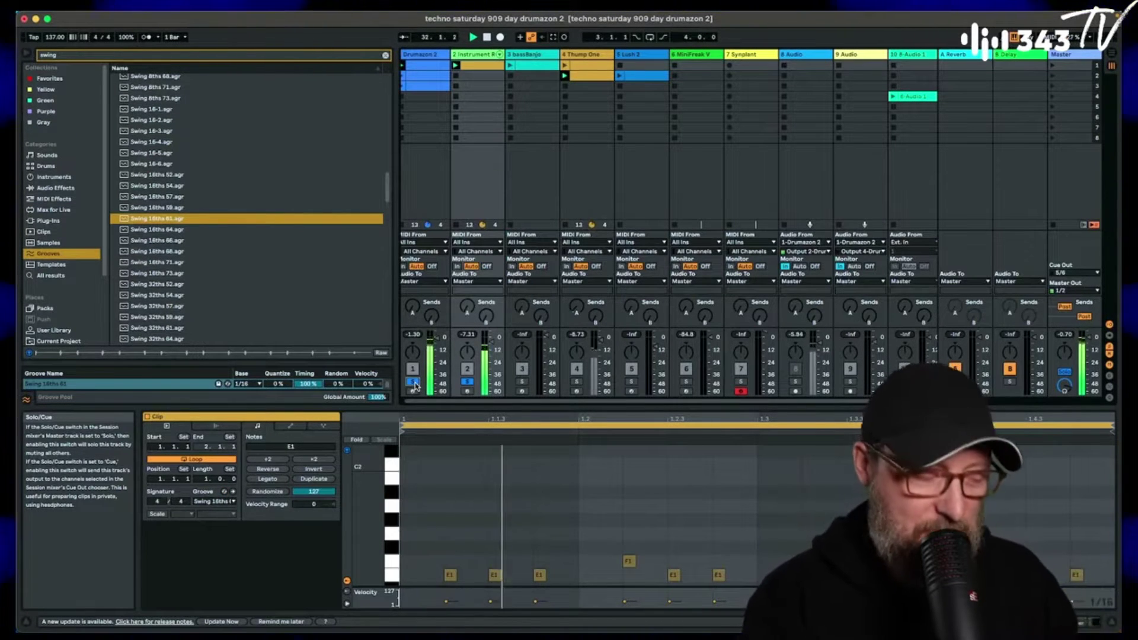
{"action": "left_click", "coordinate": [423, 76]}
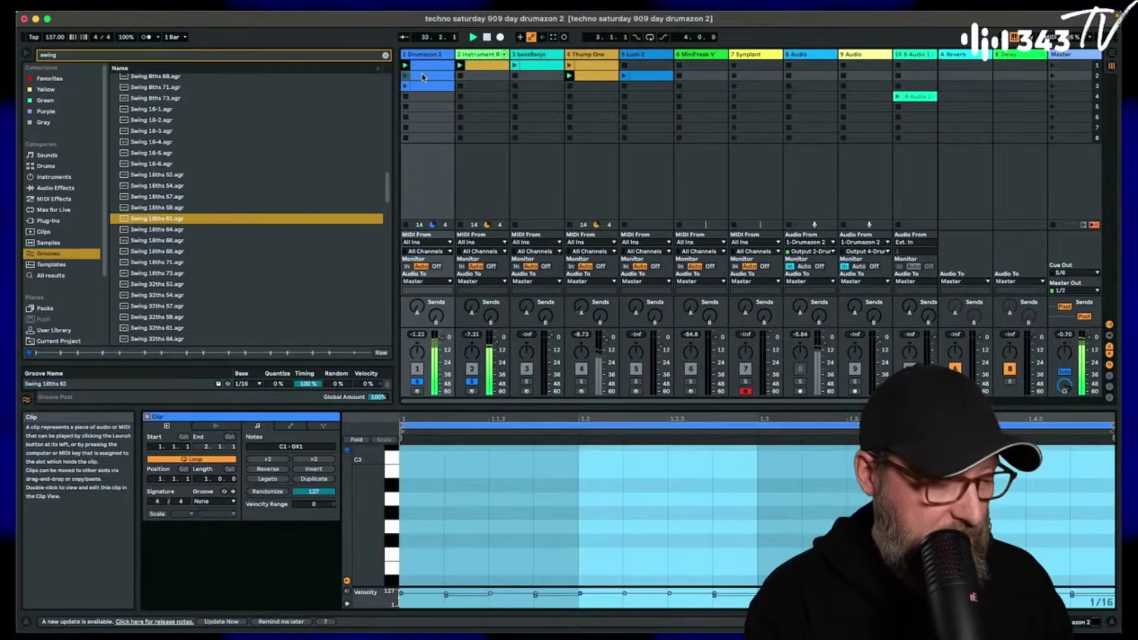
{"action": "left_click", "coordinate": [405, 77]}
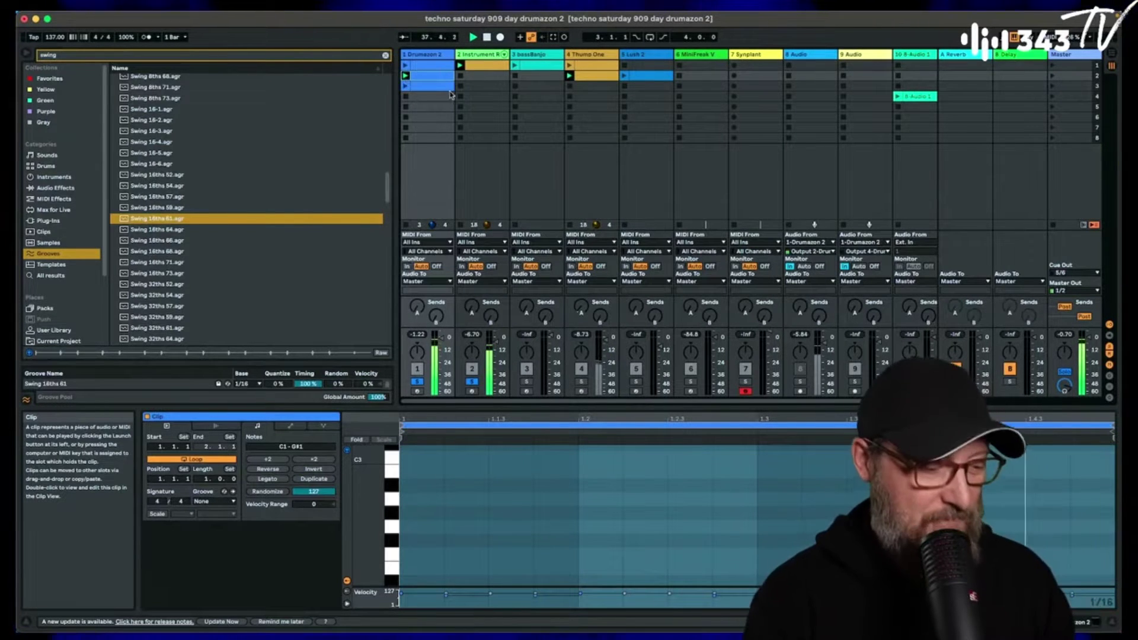
- Hot-swap the Instrument Rack clip's groove to Swing 32ths 73, Swing 16ths 71 and Swing 16ths 73 in turn
{"action": "left_click", "coordinate": [498, 49]}
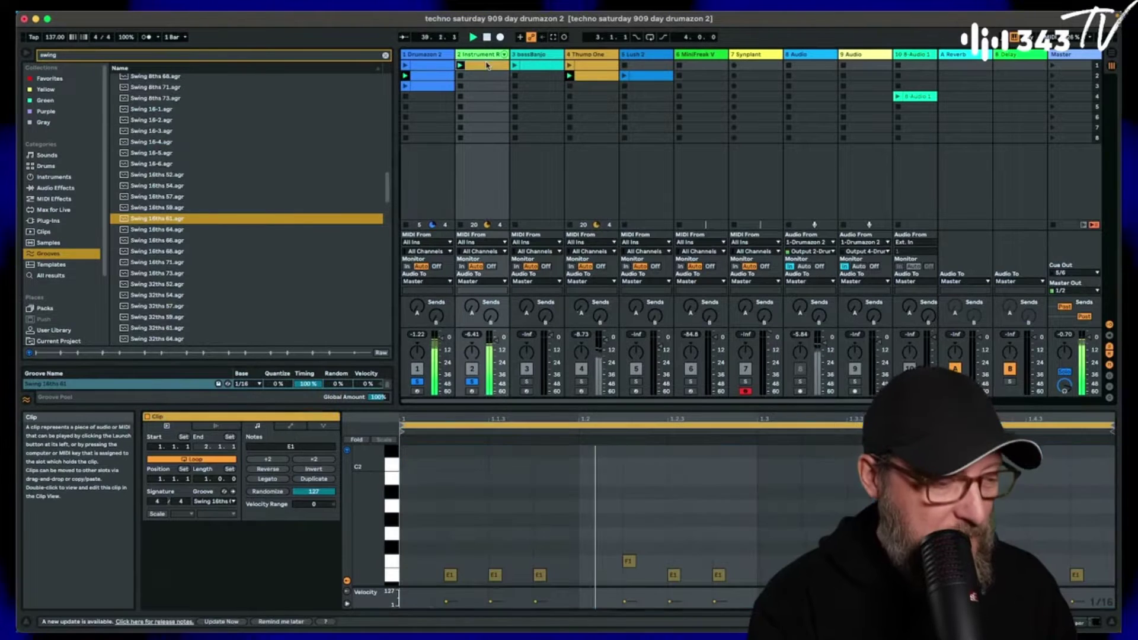
{"action": "left_click", "coordinate": [224, 491]}
{"action": "scroll", "coordinate": [236, 325], "scroll_direction": "down", "scroll_amount": 4}
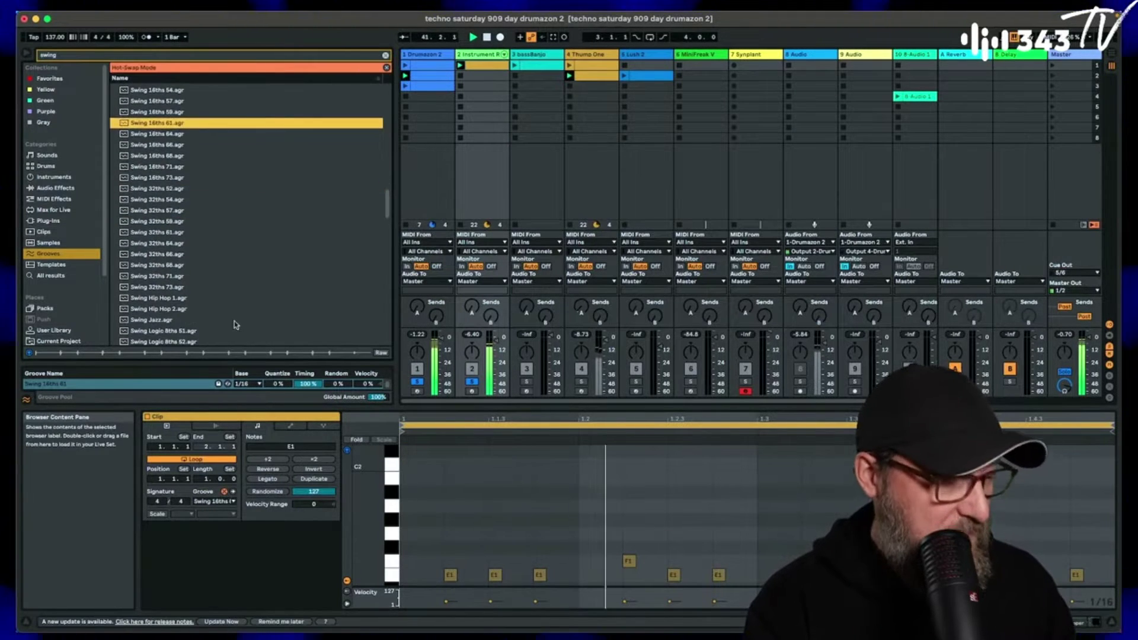
{"action": "double_click", "coordinate": [178, 288]}
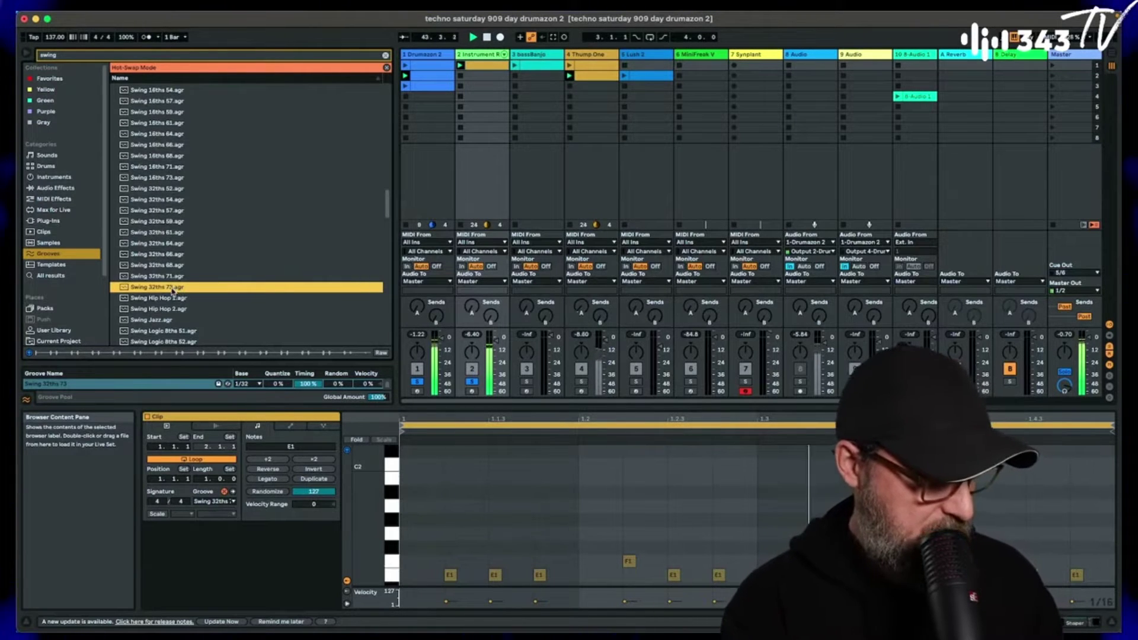
{"action": "scroll", "coordinate": [179, 217], "scroll_direction": "up", "scroll_amount": 2}
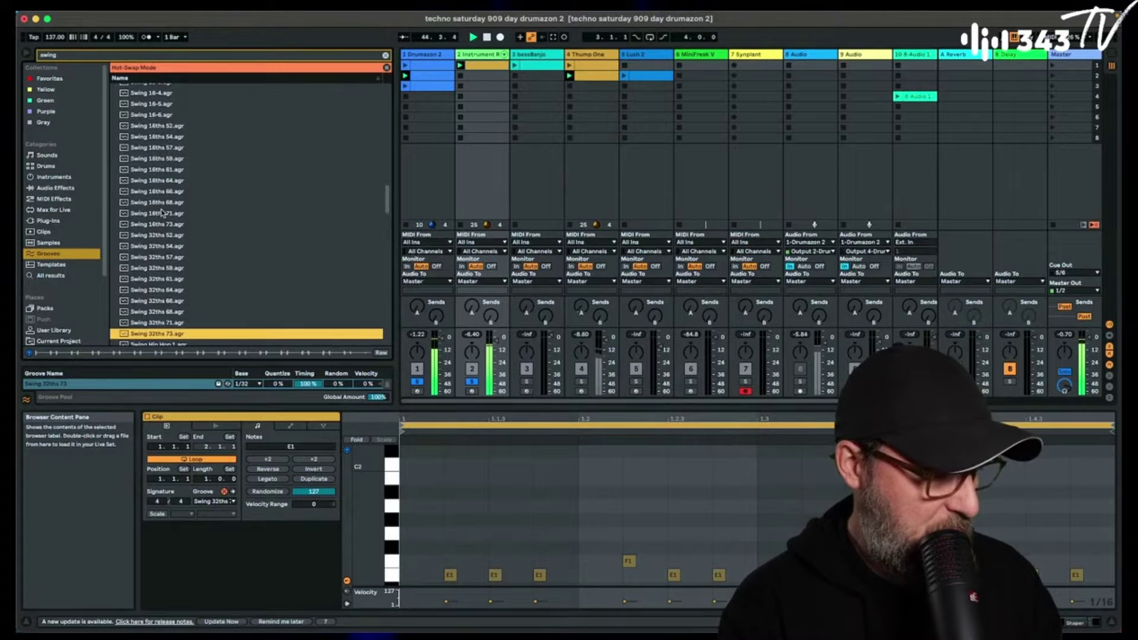
{"action": "left_click", "coordinate": [164, 214]}
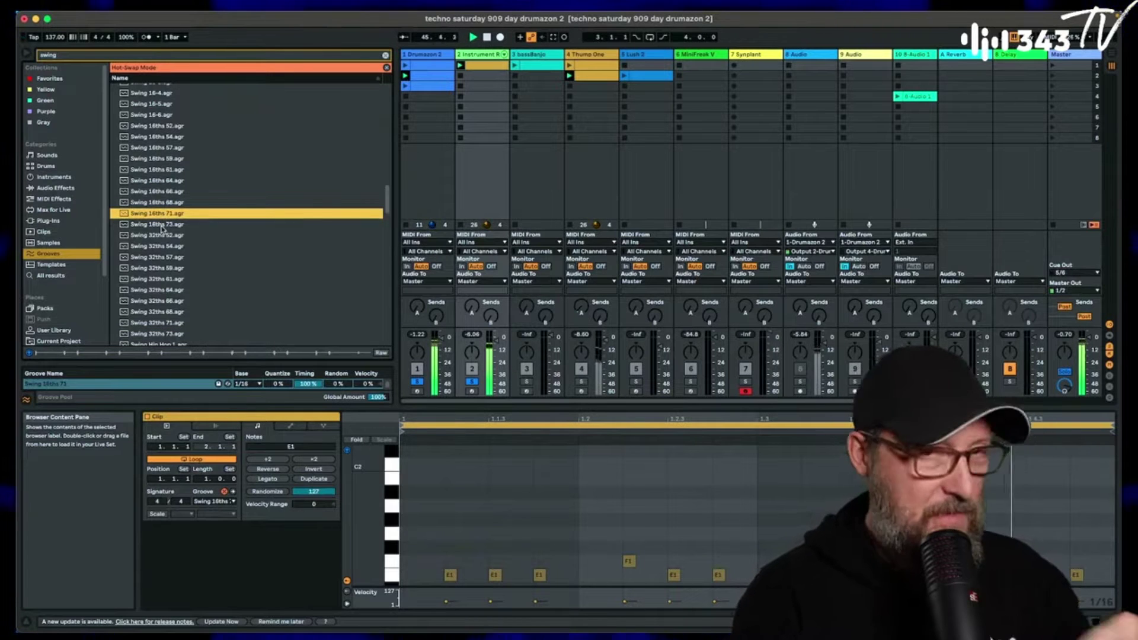
{"action": "left_click", "coordinate": [160, 226]}
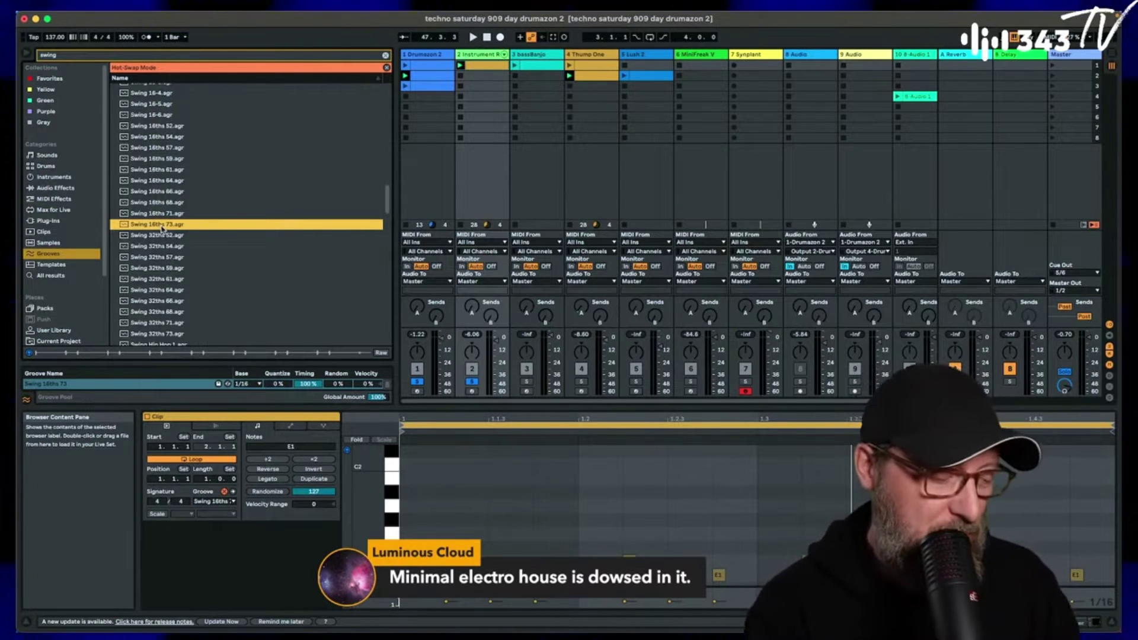
- Restart playback, try Swing 16ths 61 on the Instrument Rack clip and settle on the Swing 16ths 59 groove
{"action": "key", "text": "space"}
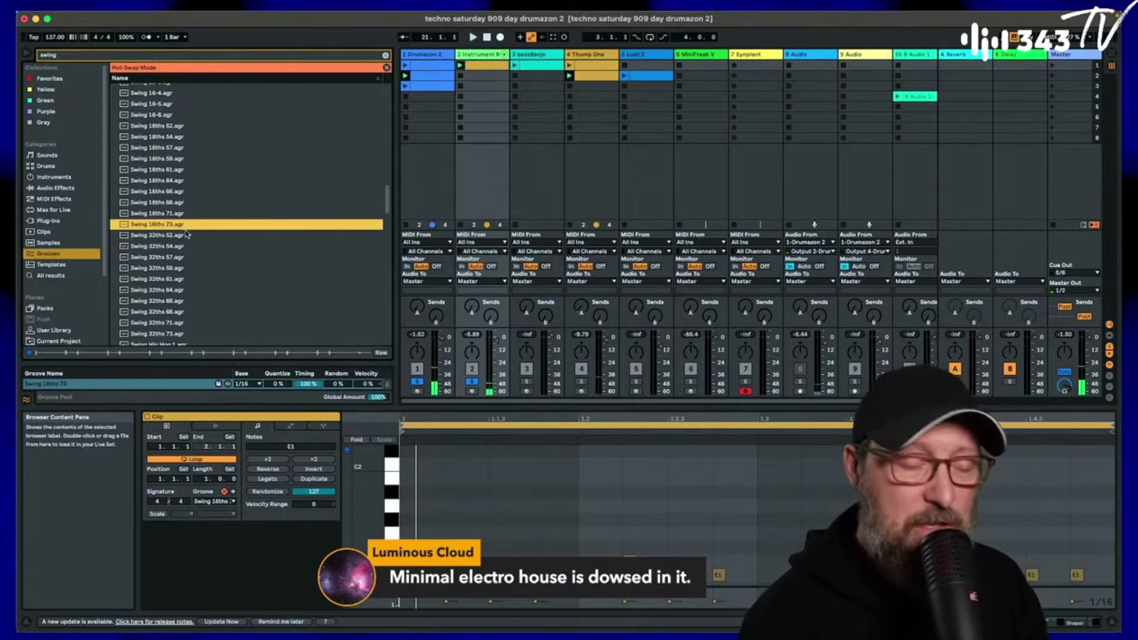
{"action": "left_click", "coordinate": [160, 169]}
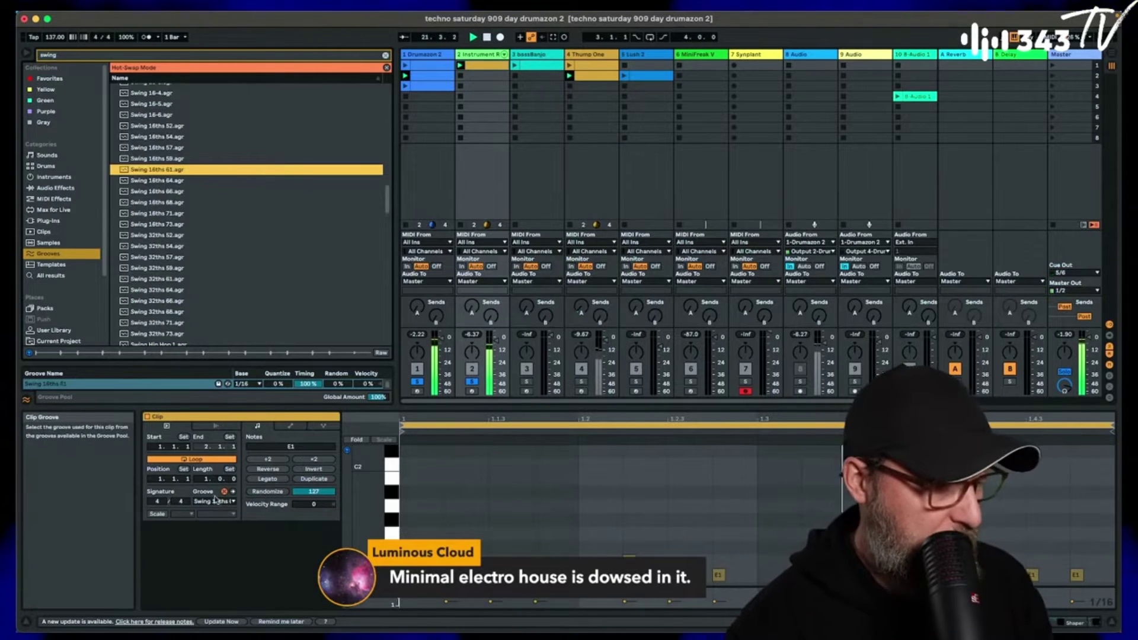
{"action": "left_click", "coordinate": [165, 160]}
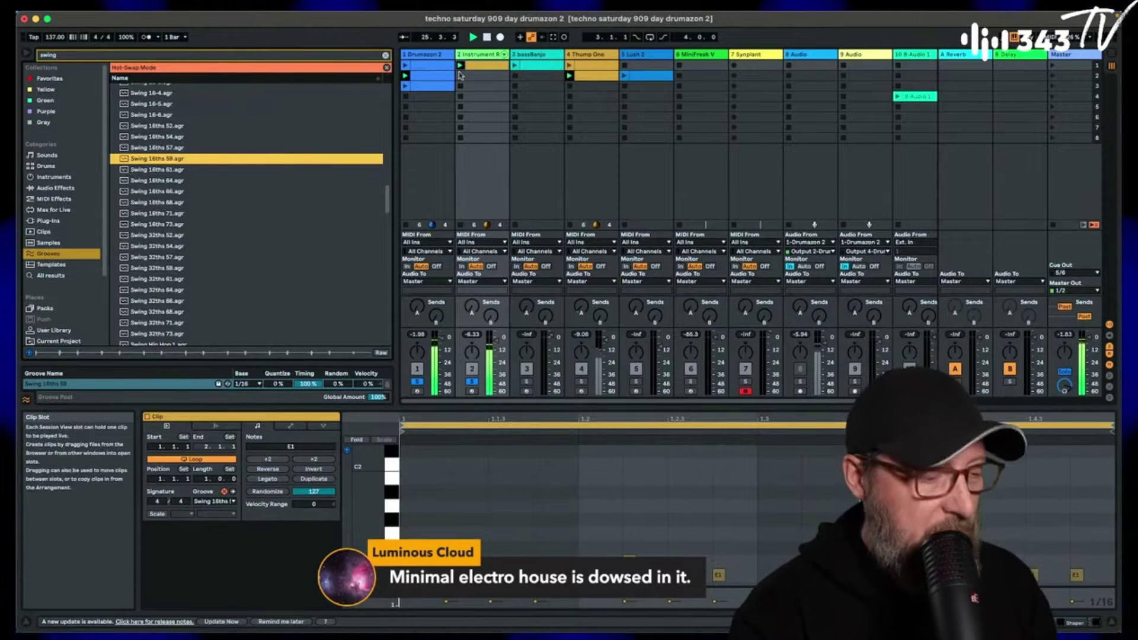
- Launch the first Drumazon 2 clip and hot-swap its groove to MPC 8 Swing-56
{"action": "left_click", "coordinate": [407, 66]}
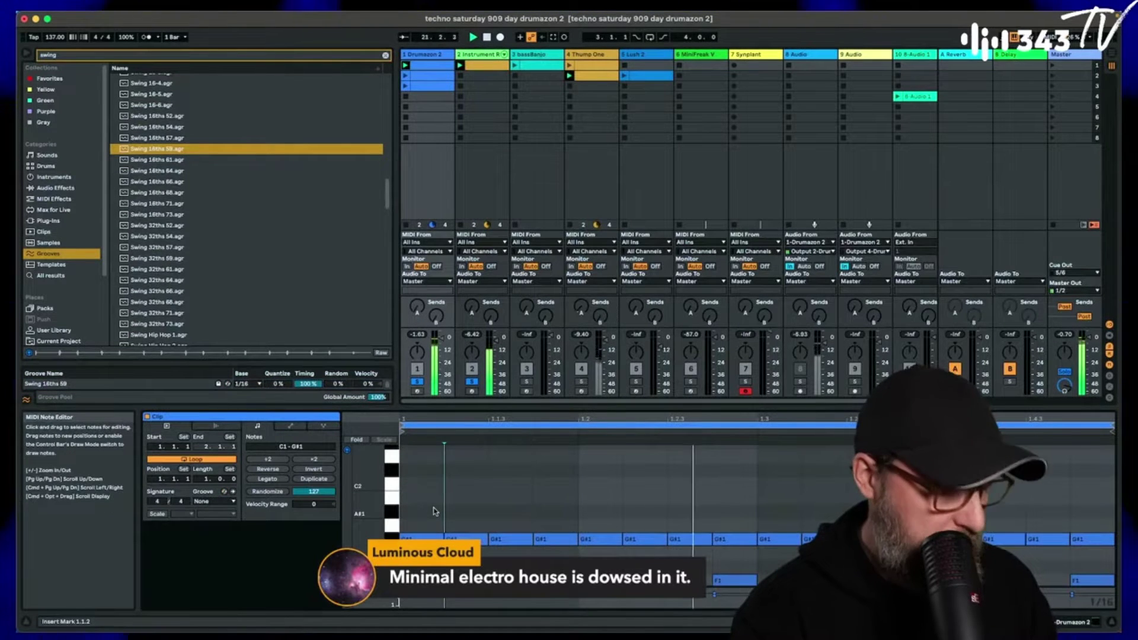
{"action": "double_click", "coordinate": [171, 151]}
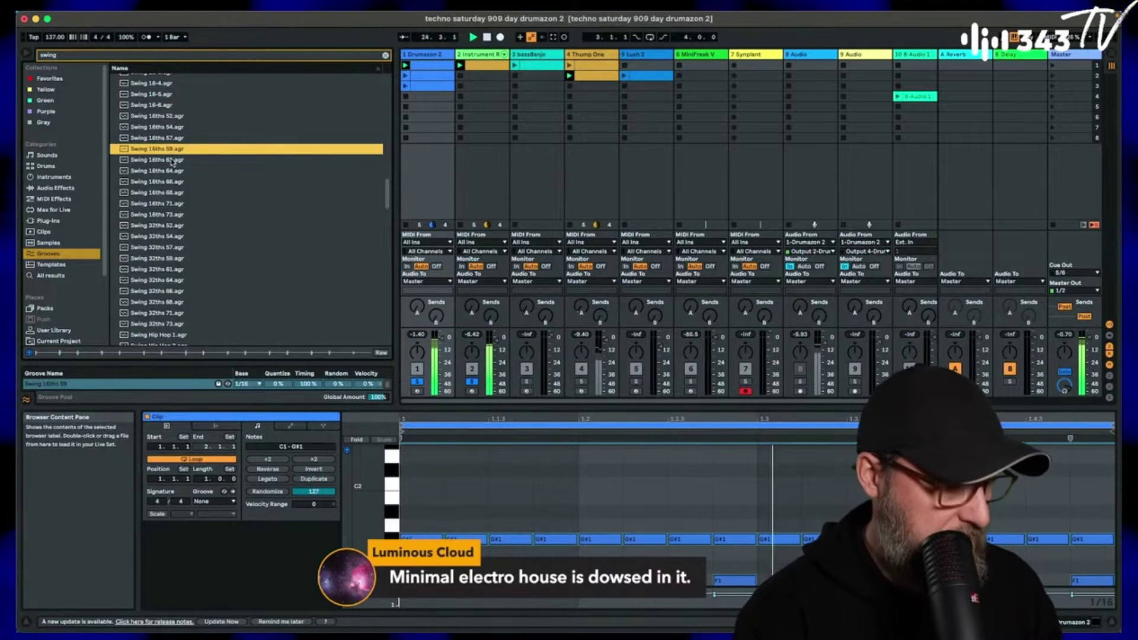
{"action": "left_click", "coordinate": [224, 492]}
{"action": "double_click", "coordinate": [181, 181]}
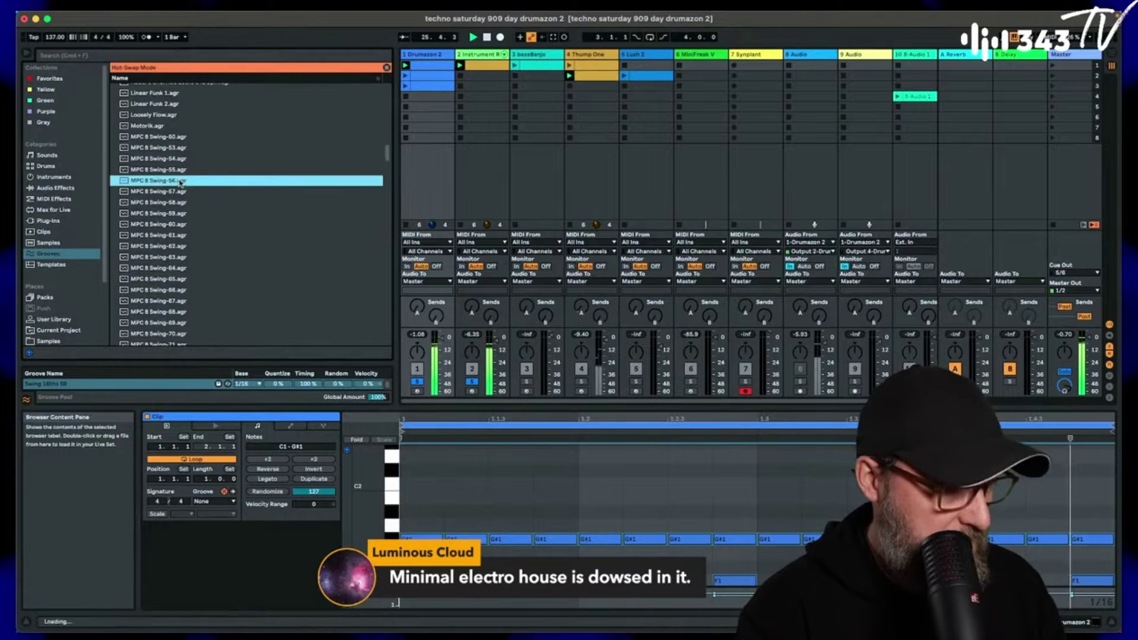
- Compare the grooves assigned to the Instrument Rack clip and the first Drumazon 2 clip, checking the available groove choices
{"action": "left_click", "coordinate": [480, 69]}
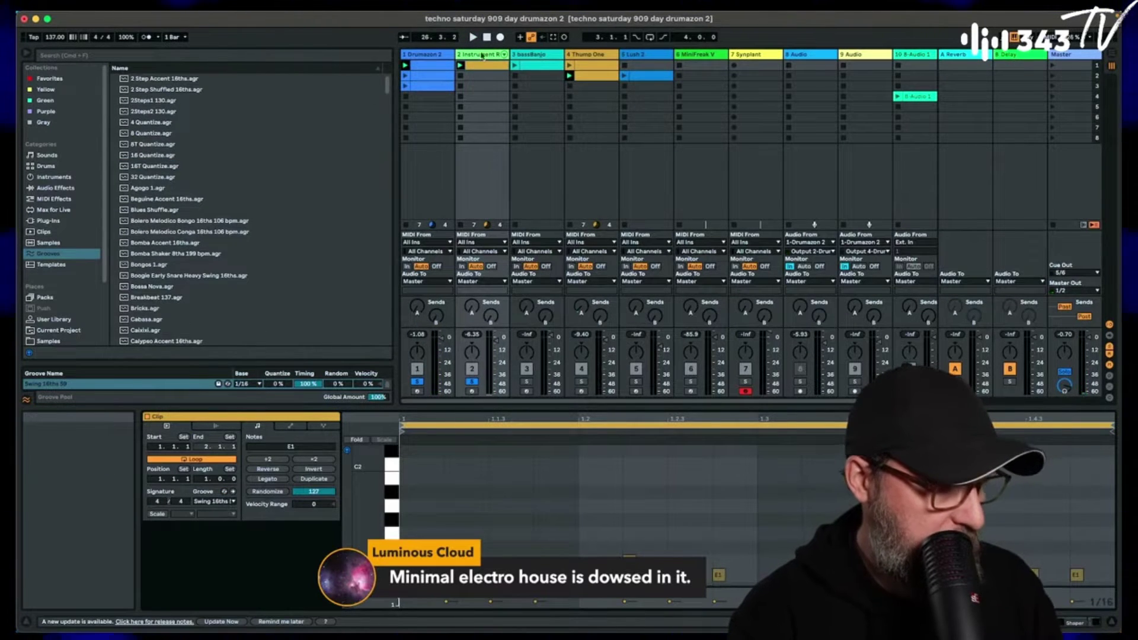
{"action": "left_click", "coordinate": [224, 492]}
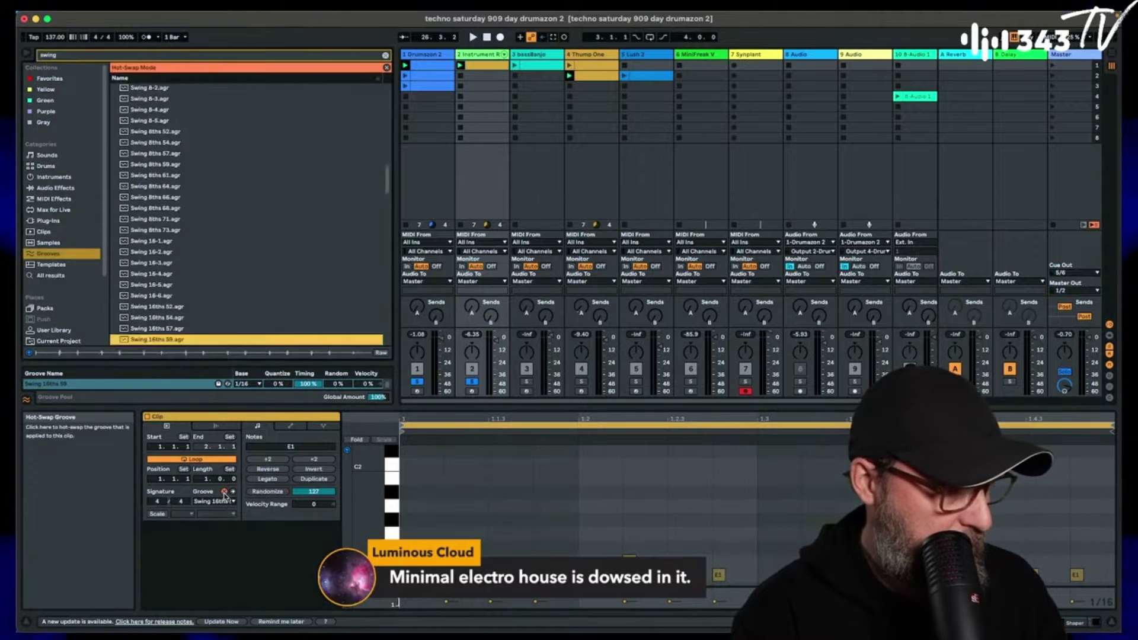
{"action": "left_click", "coordinate": [433, 68]}
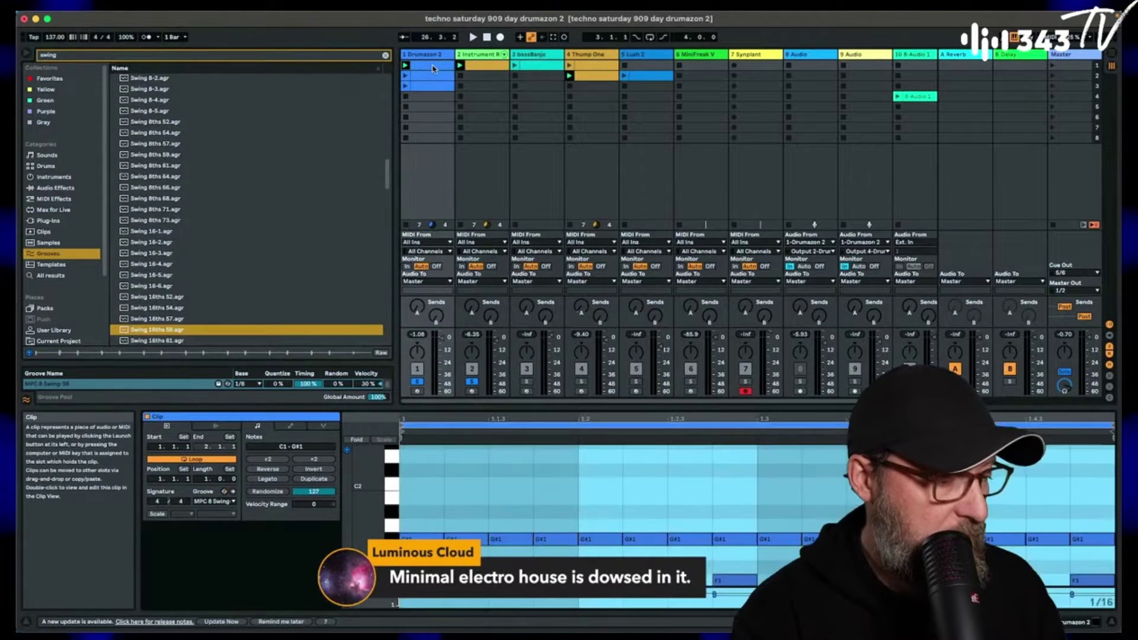
{"action": "left_click", "coordinate": [216, 502]}
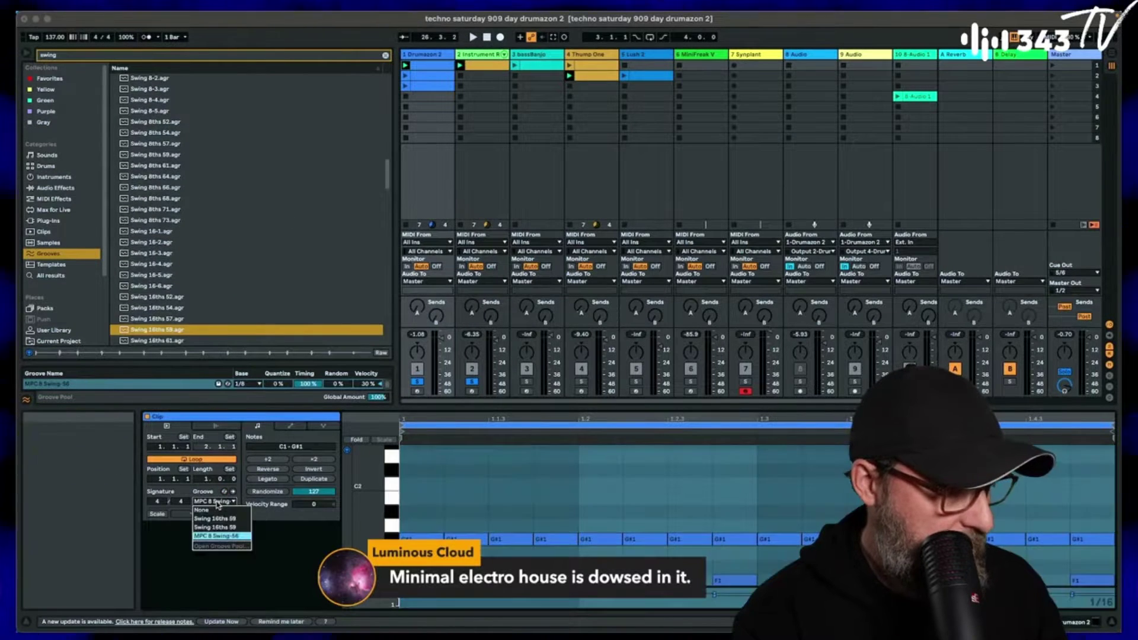
{"action": "left_click", "coordinate": [218, 503]}
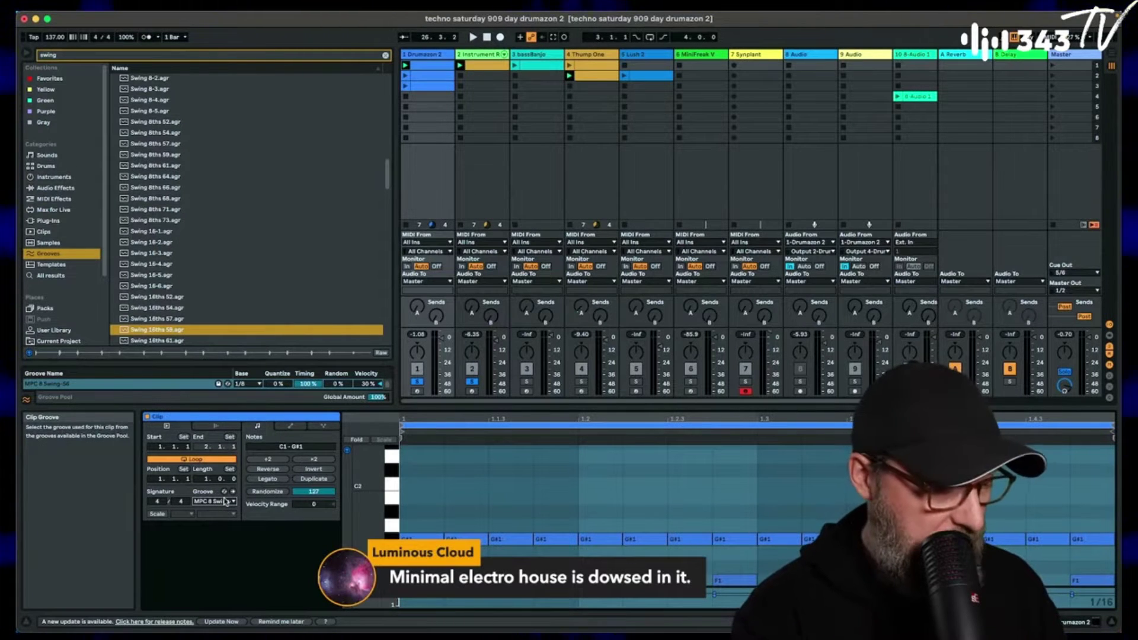
- Search grooves for "swing 16", hot-swap the first Drumazon 2 clip's groove to Swing Logic 16ths 58 and restart playback
{"action": "left_click", "coordinate": [225, 491]}
{"action": "scroll", "coordinate": [216, 269], "scroll_direction": "down", "scroll_amount": 5}
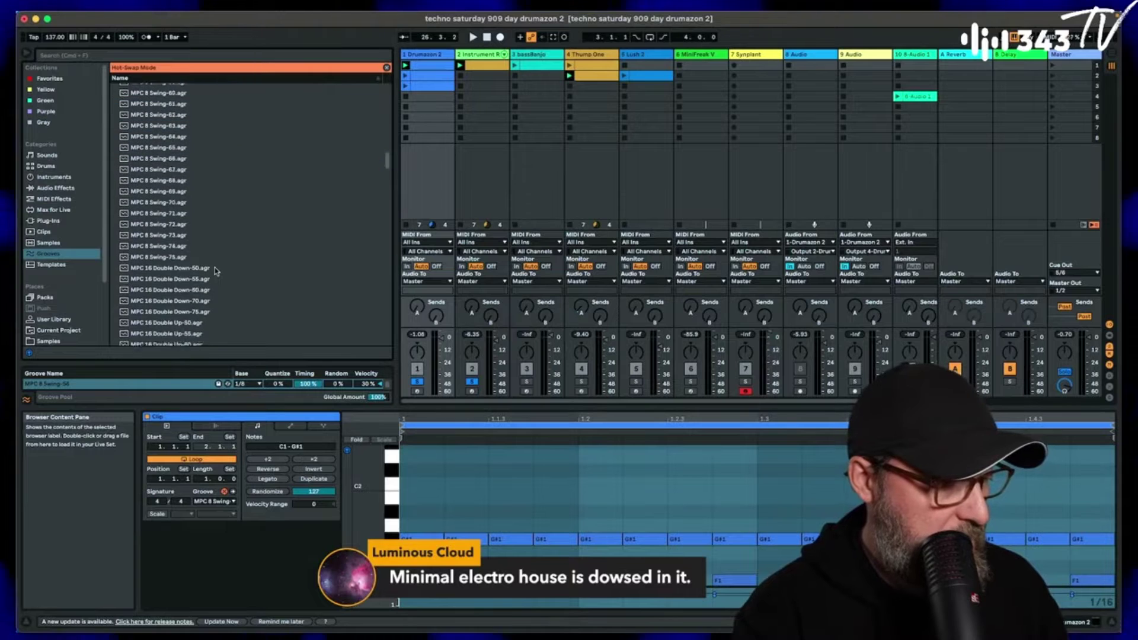
{"action": "left_click", "coordinate": [118, 56]}
{"action": "type", "text": "swing"}
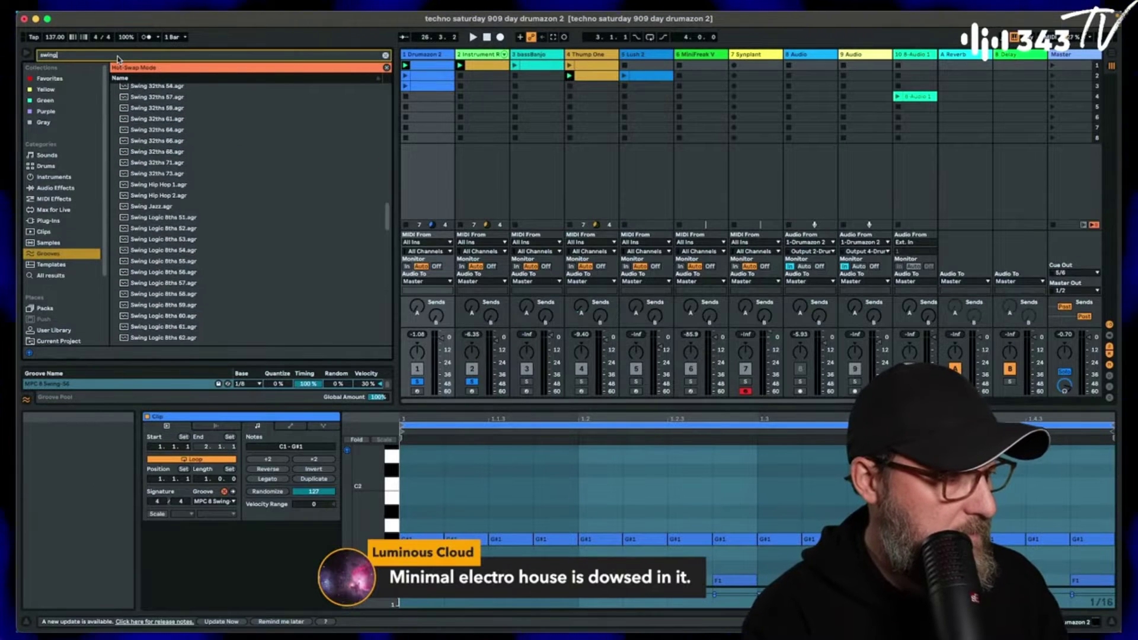
{"action": "scroll", "coordinate": [152, 144], "scroll_direction": "up", "scroll_amount": 2}
{"action": "type", "text": "16"}
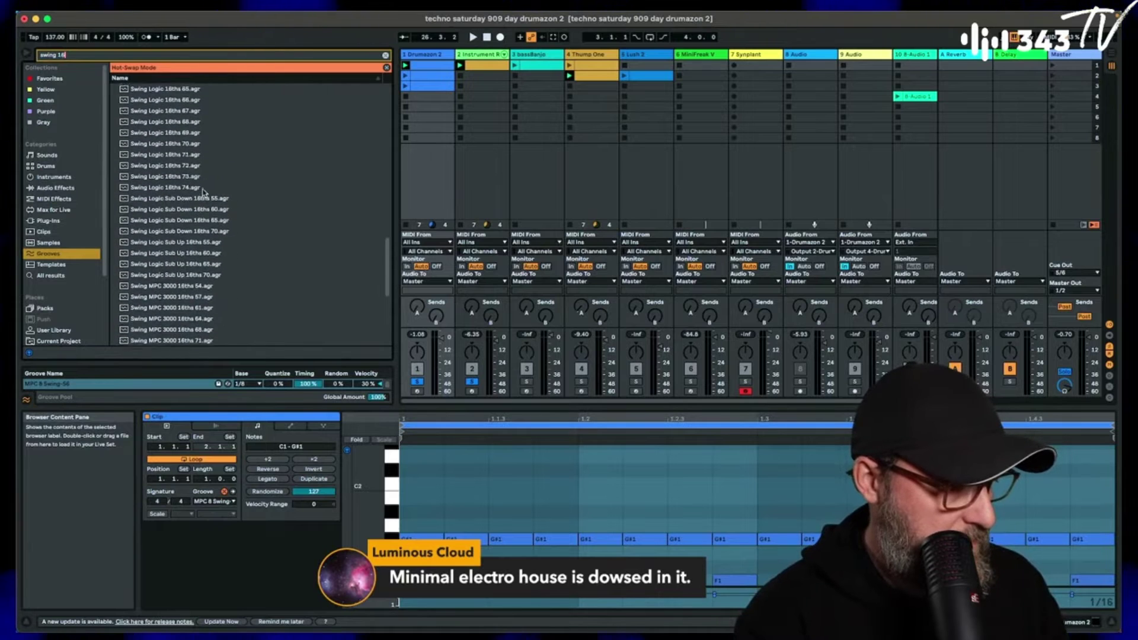
{"action": "scroll", "coordinate": [204, 192], "scroll_direction": "up", "scroll_amount": 6}
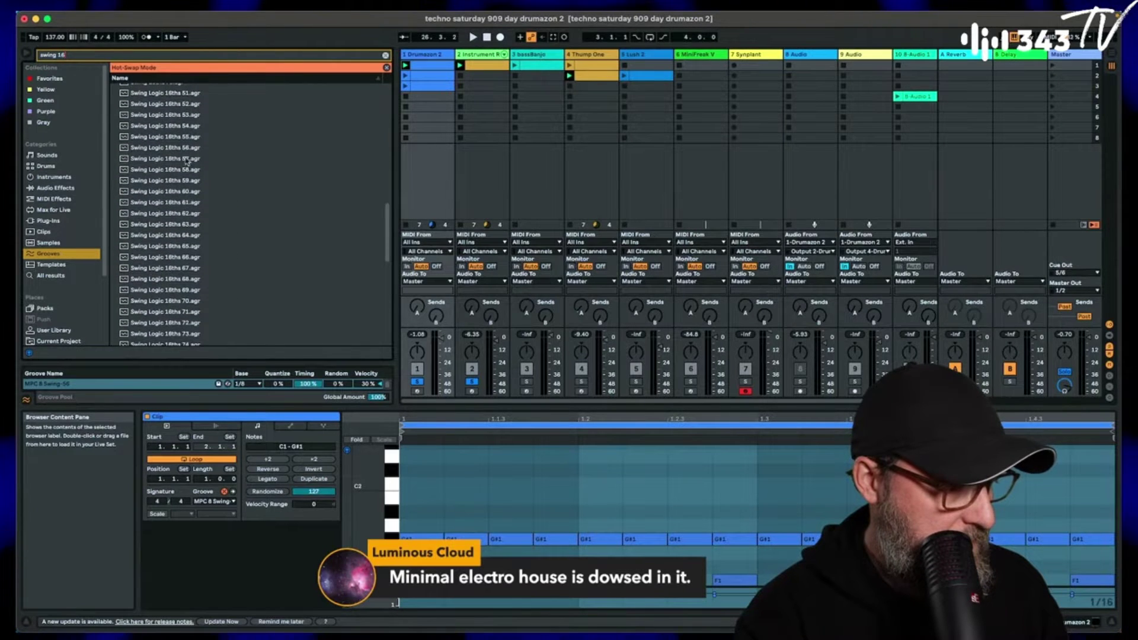
{"action": "double_click", "coordinate": [177, 169]}
{"action": "key", "text": "space"}
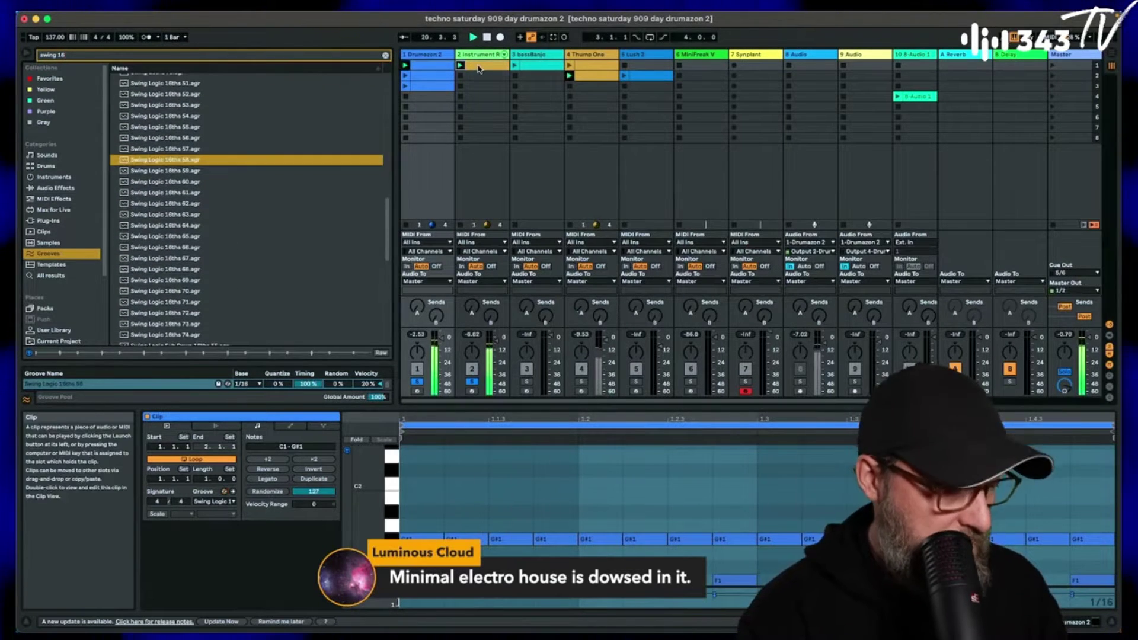
- Compare the grooves of the Instrument Rack and first Drumazon 2 clips, and load Swing 16ths 59 into the groove pool
{"action": "left_click", "coordinate": [479, 66]}
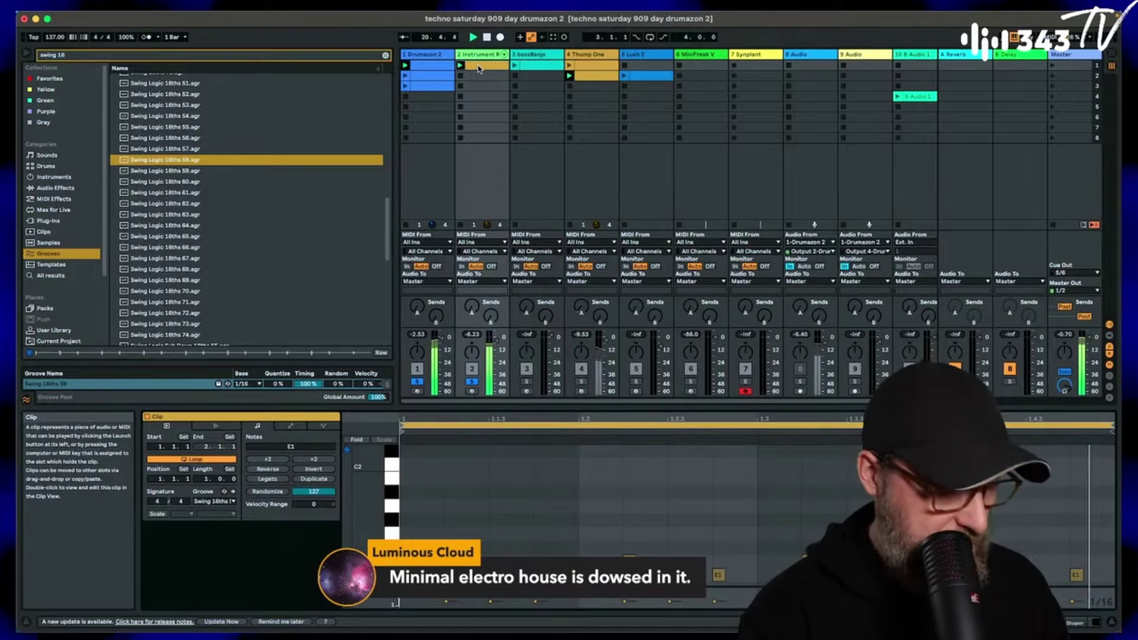
{"action": "left_click", "coordinate": [225, 492]}
{"action": "left_click", "coordinate": [434, 66]}
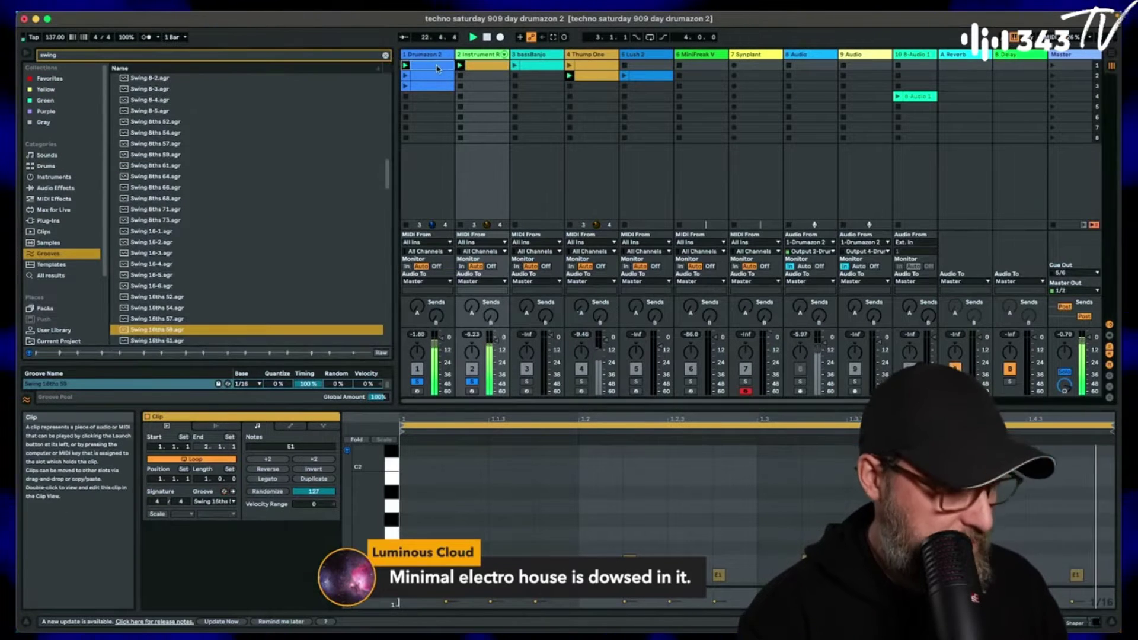
{"action": "left_click", "coordinate": [225, 502]}
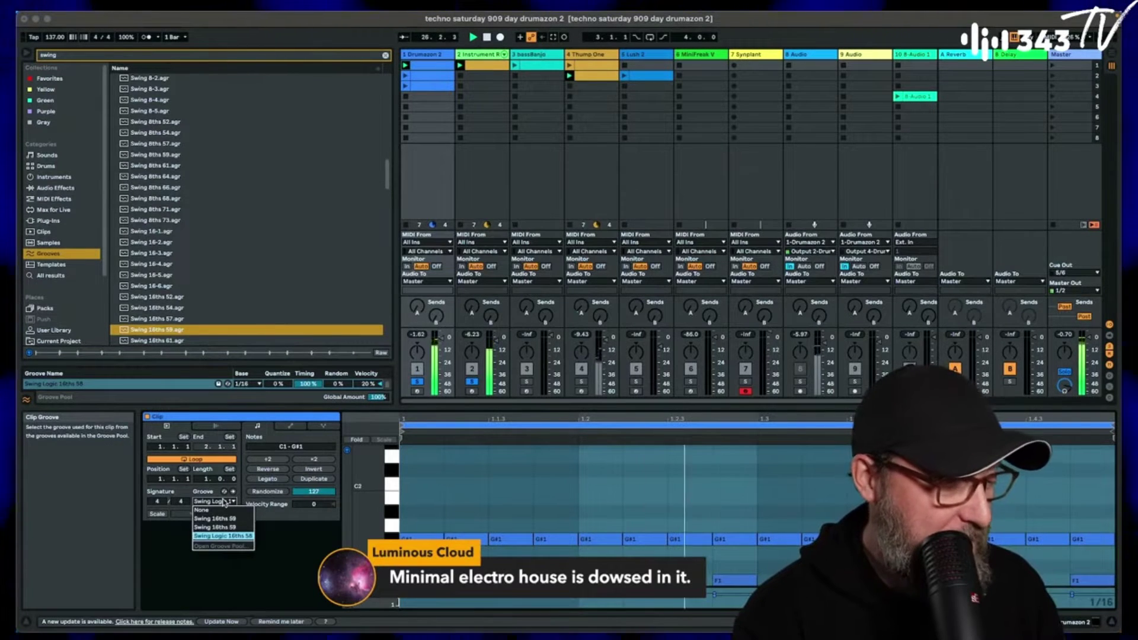
{"action": "left_click", "coordinate": [225, 502]}
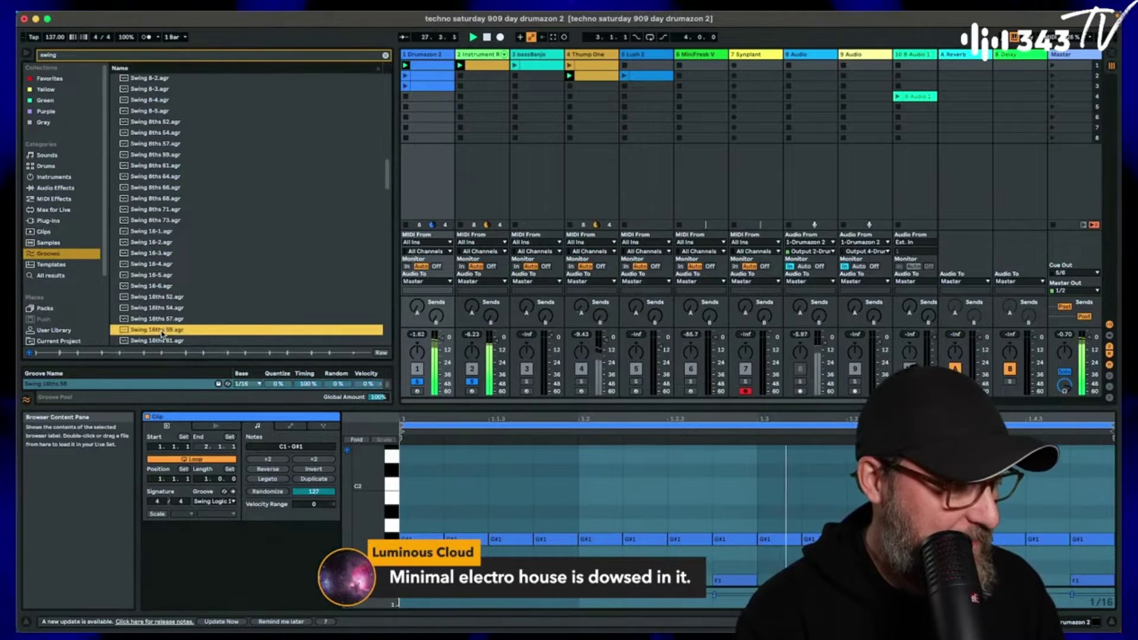
{"action": "double_click", "coordinate": [184, 329]}
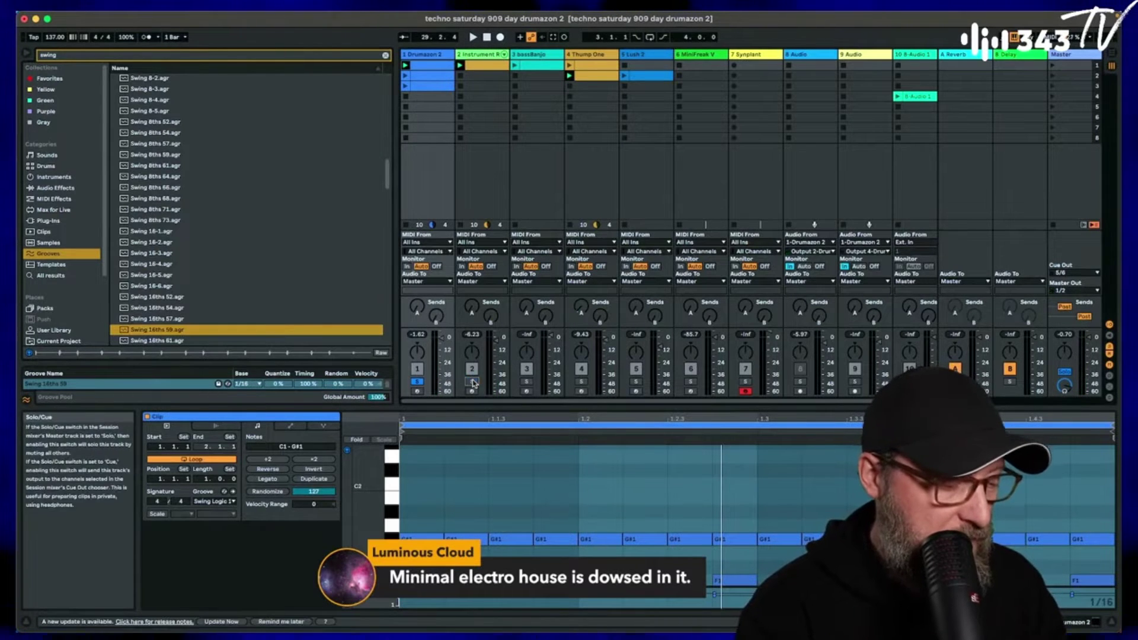
- Turn off solo on the Drumazon 2 track and restart playback with the Instrument Rack clip selected
{"action": "left_click", "coordinate": [418, 382]}
{"action": "key", "text": "space"}
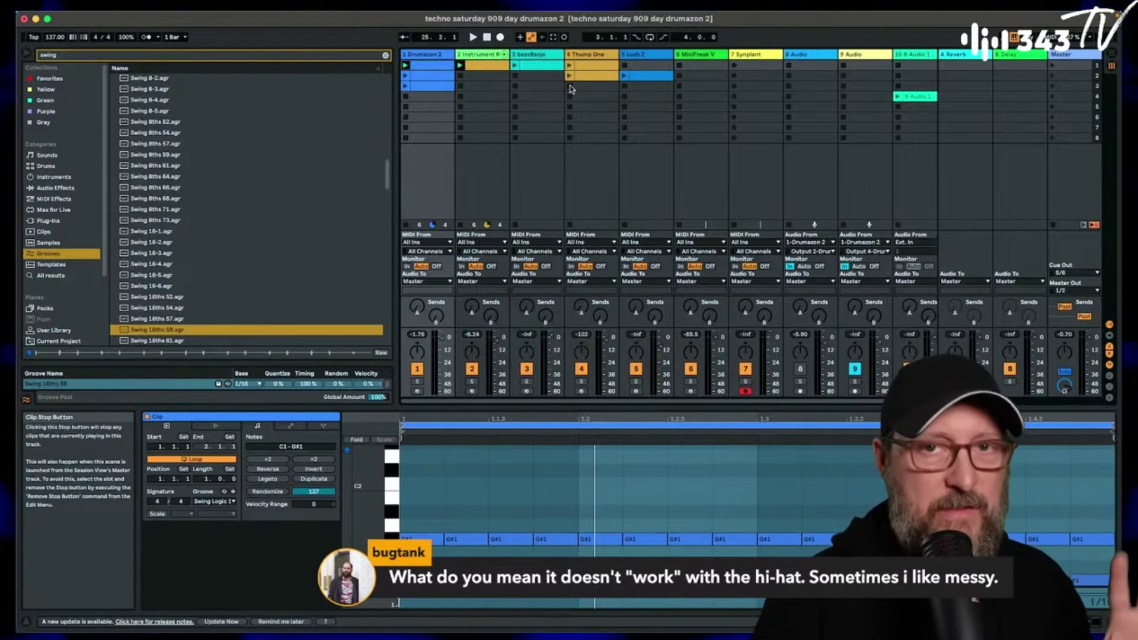
{"action": "key", "text": "space"}
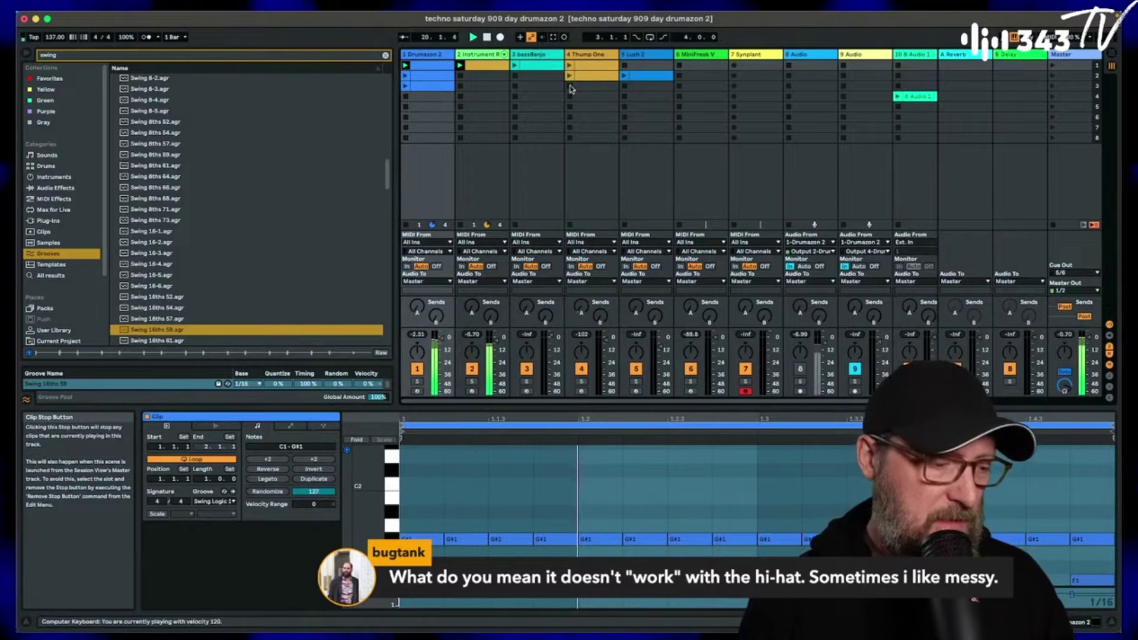
{"action": "left_click", "coordinate": [479, 72]}
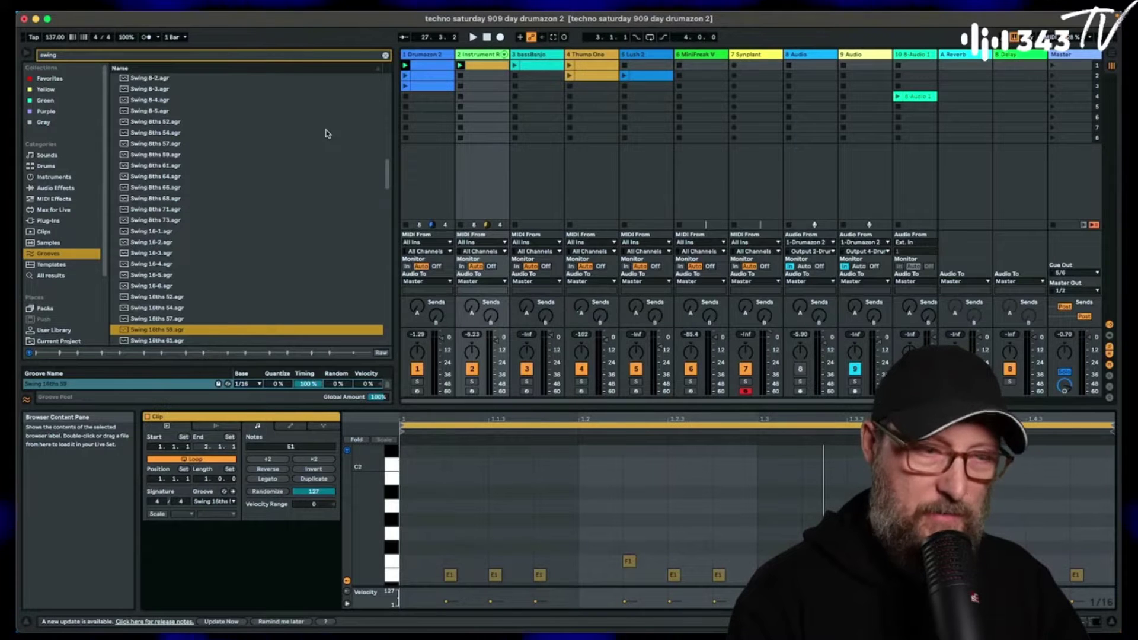
- Audition the bassBanjo clip with the drums, and launch the first Thump One clip
{"action": "left_click", "coordinate": [515, 66]}
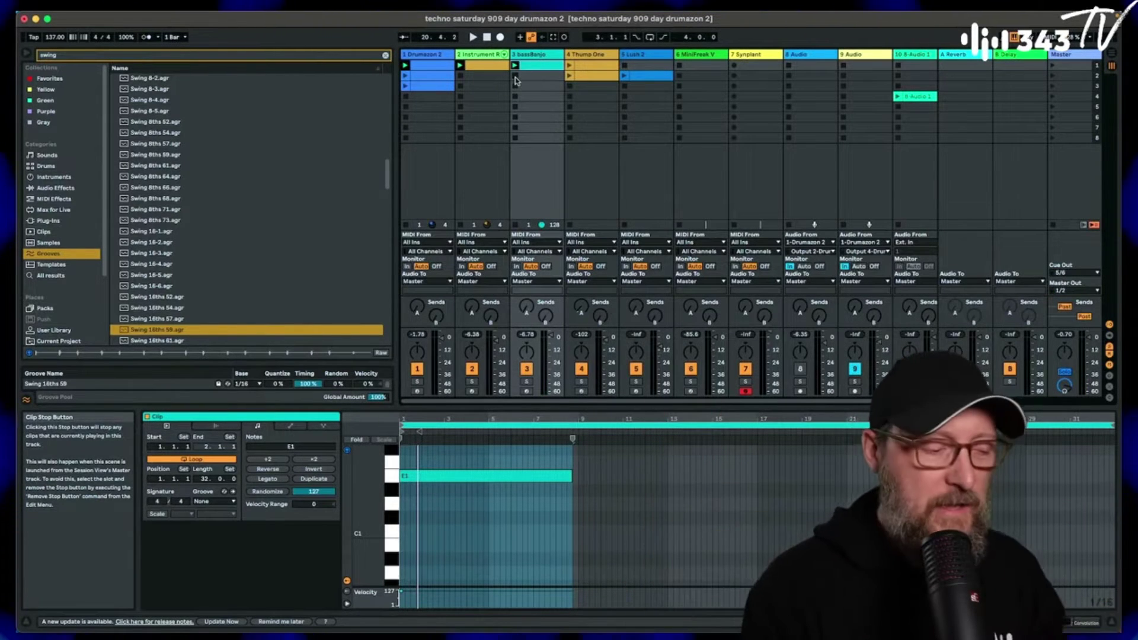
{"action": "key", "text": "space"}
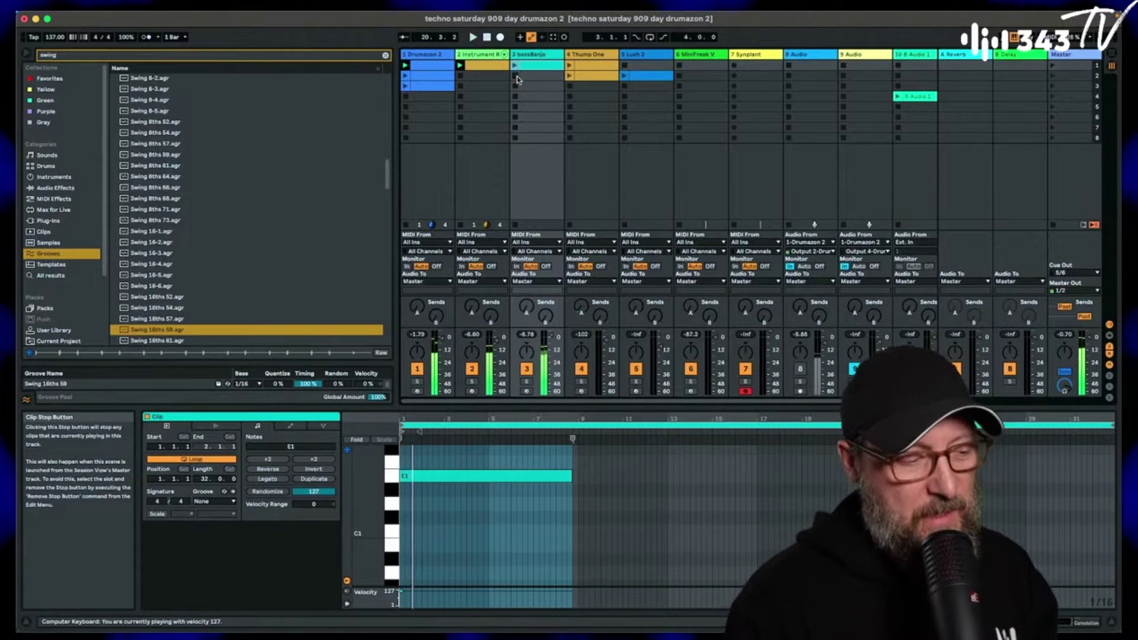
{"action": "left_click", "coordinate": [574, 71]}
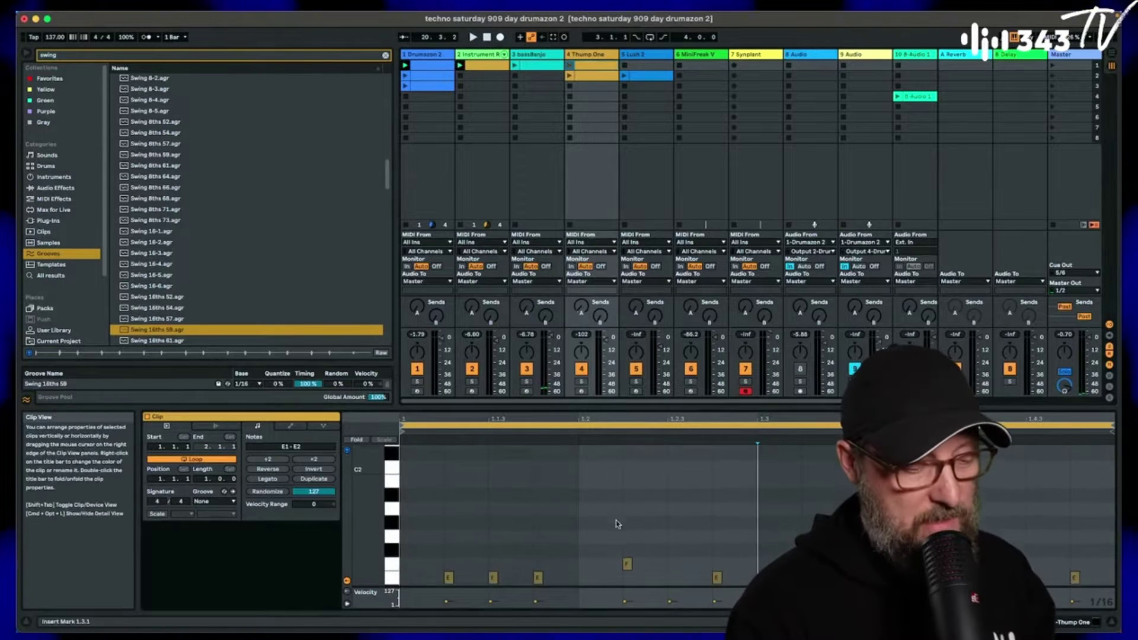
{"action": "left_click", "coordinate": [571, 67]}
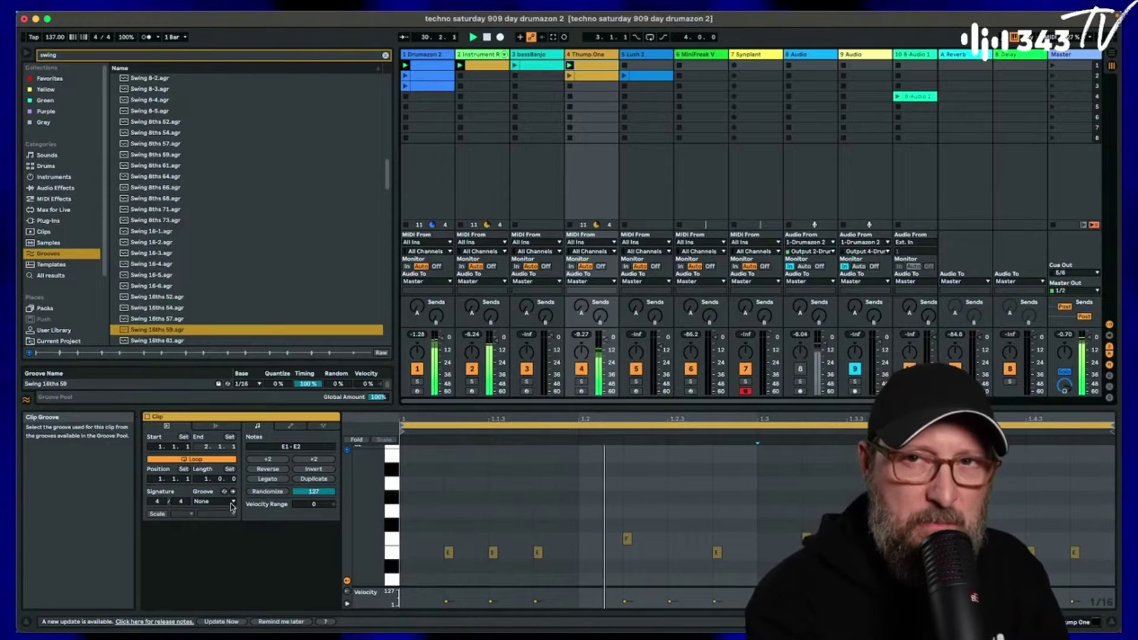
- Compare the first Thump One clip with groove Swing 16ths 59 and with None, settling on Swing 16ths 59
{"action": "left_click", "coordinate": [204, 503]}
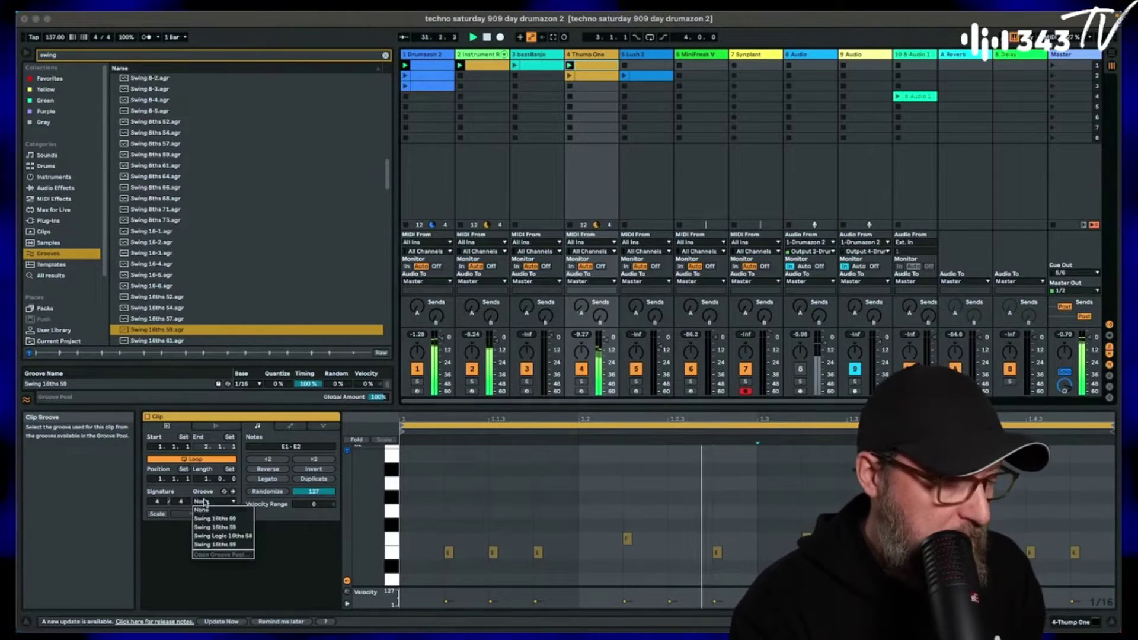
{"action": "left_click", "coordinate": [213, 527]}
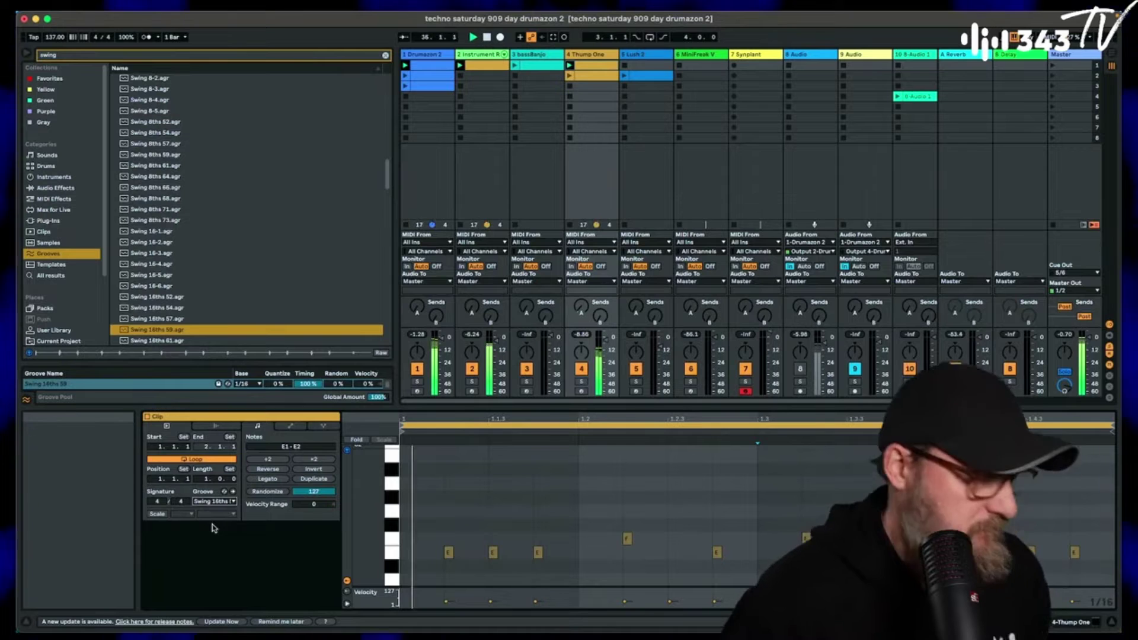
{"action": "left_click", "coordinate": [230, 502]}
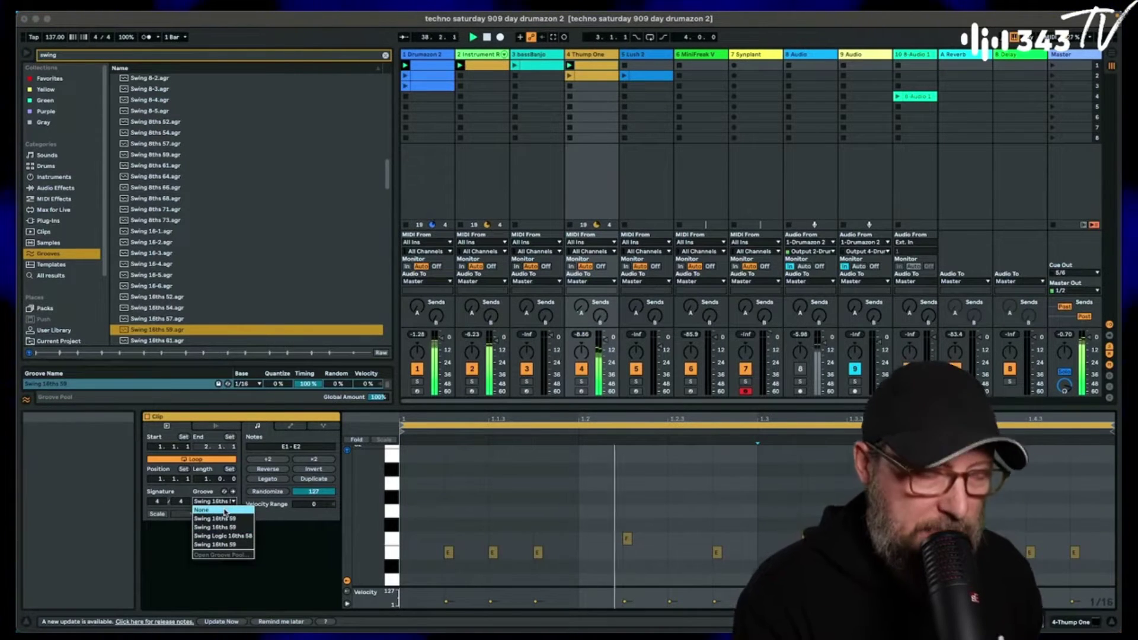
{"action": "left_click", "coordinate": [225, 511]}
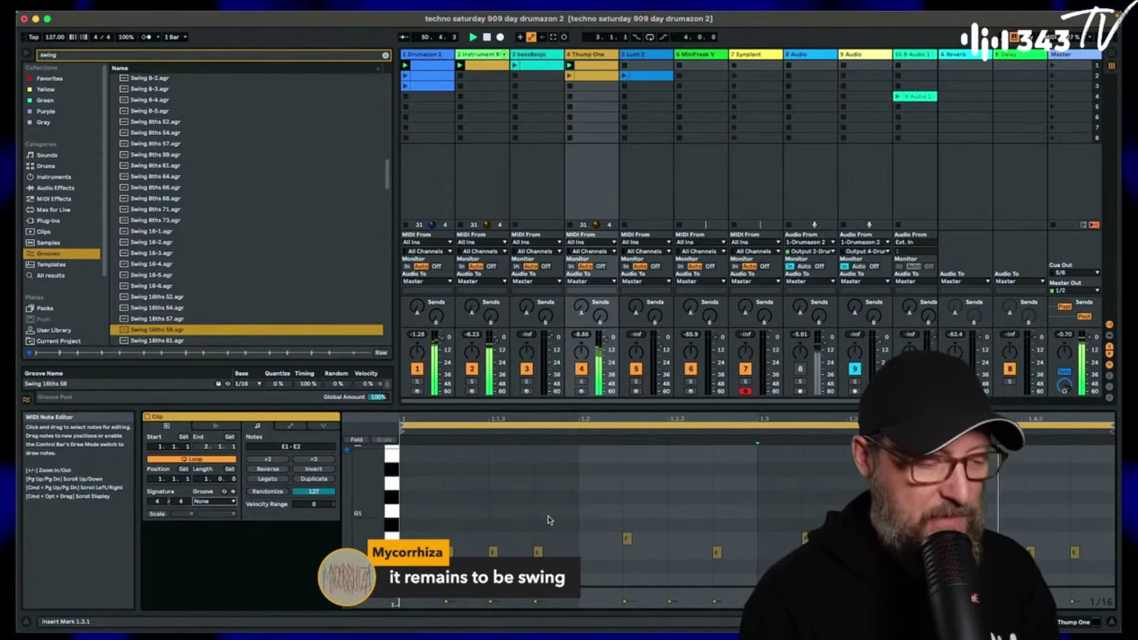
{"action": "left_click", "coordinate": [210, 501]}
{"action": "left_click", "coordinate": [209, 520]}
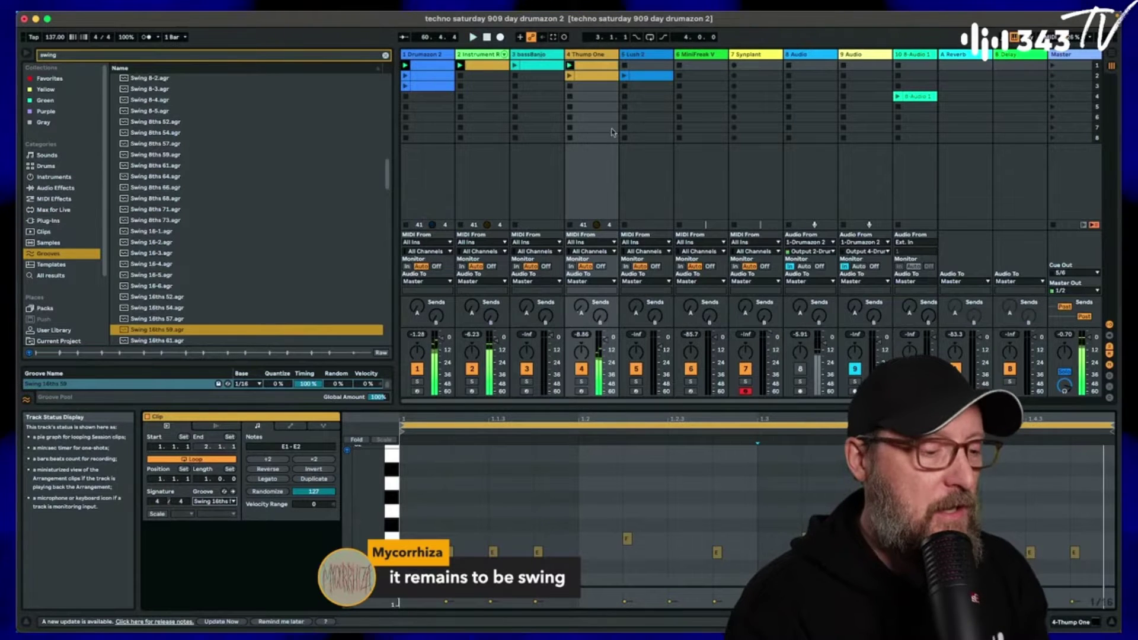
- Launch the Lush 2 clip and enlarge the note editor to examine the clip's notes
{"action": "left_click", "coordinate": [624, 75]}
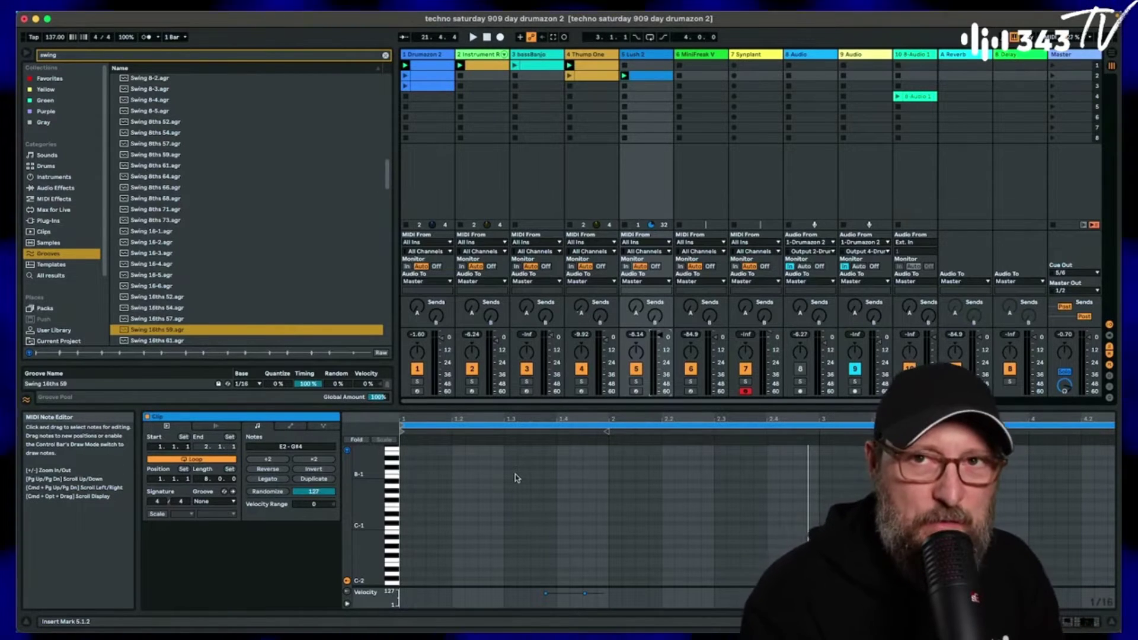
{"action": "key", "text": "space"}
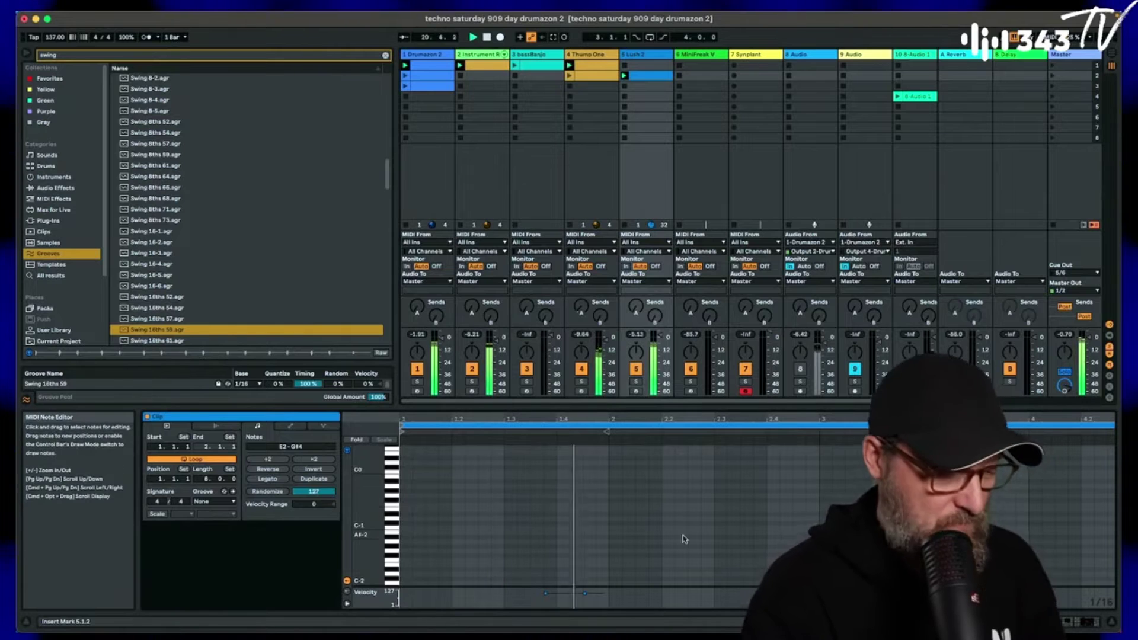
{"action": "left_click", "coordinate": [599, 436]}
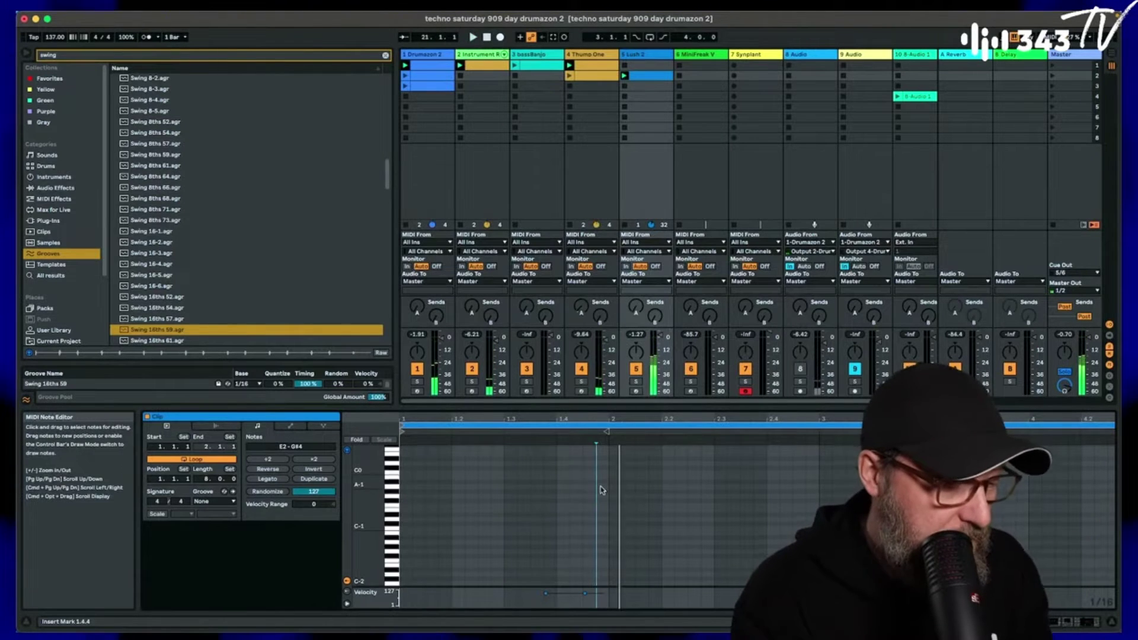
{"action": "key", "text": "Delete"}
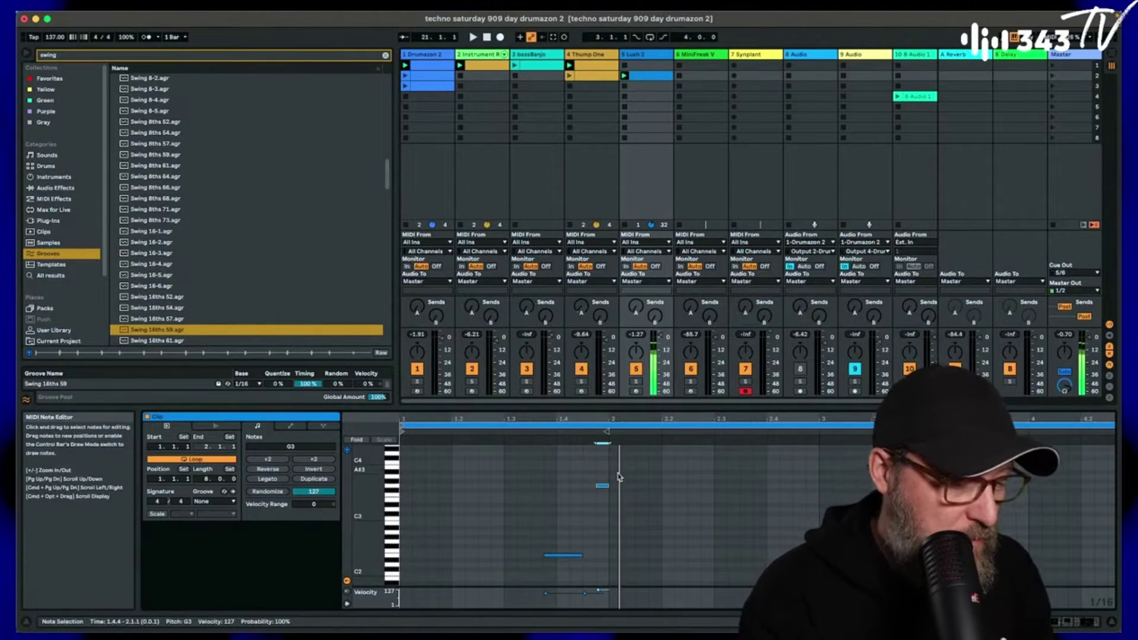
{"action": "left_click_drag", "start_coordinate": [629, 406], "coordinate": [629, 211]}
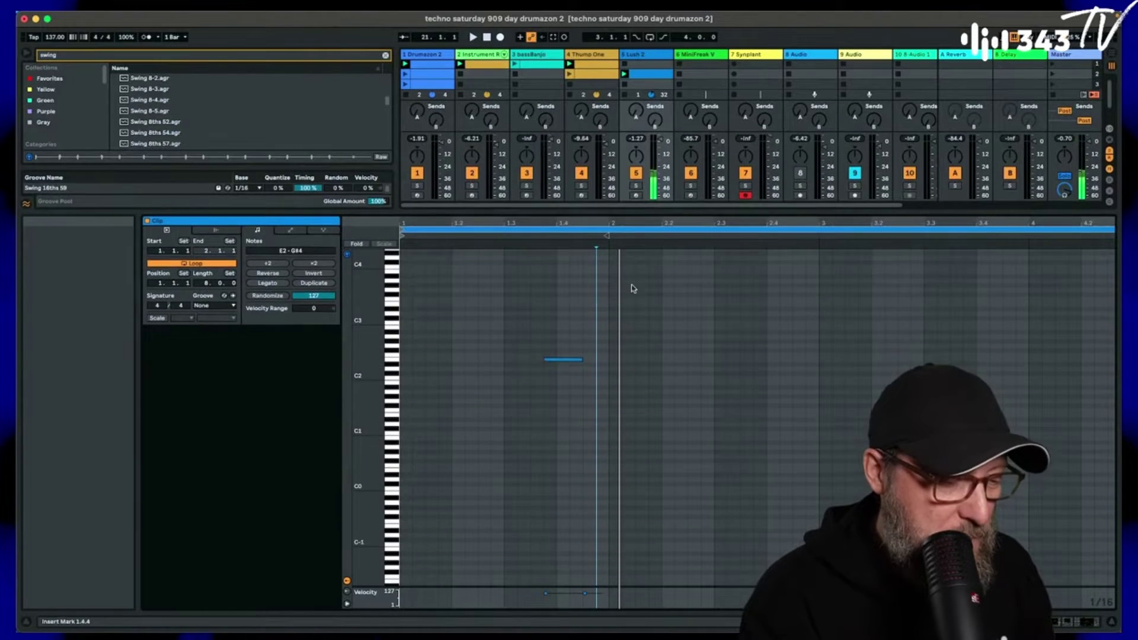
{"action": "scroll", "coordinate": [629, 477], "scroll_direction": "up", "scroll_amount": 5}
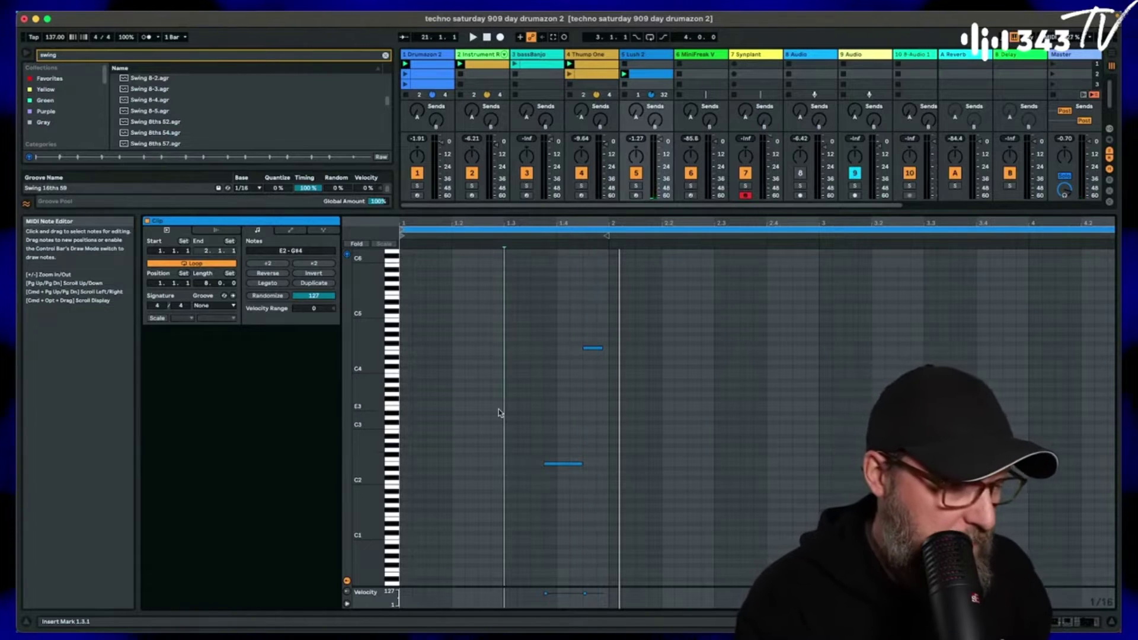
- Show the Lush 2 track's devices and check the Lush-2 plug-in window, closing it after viewing
{"action": "key", "text": "shift+Tab"}
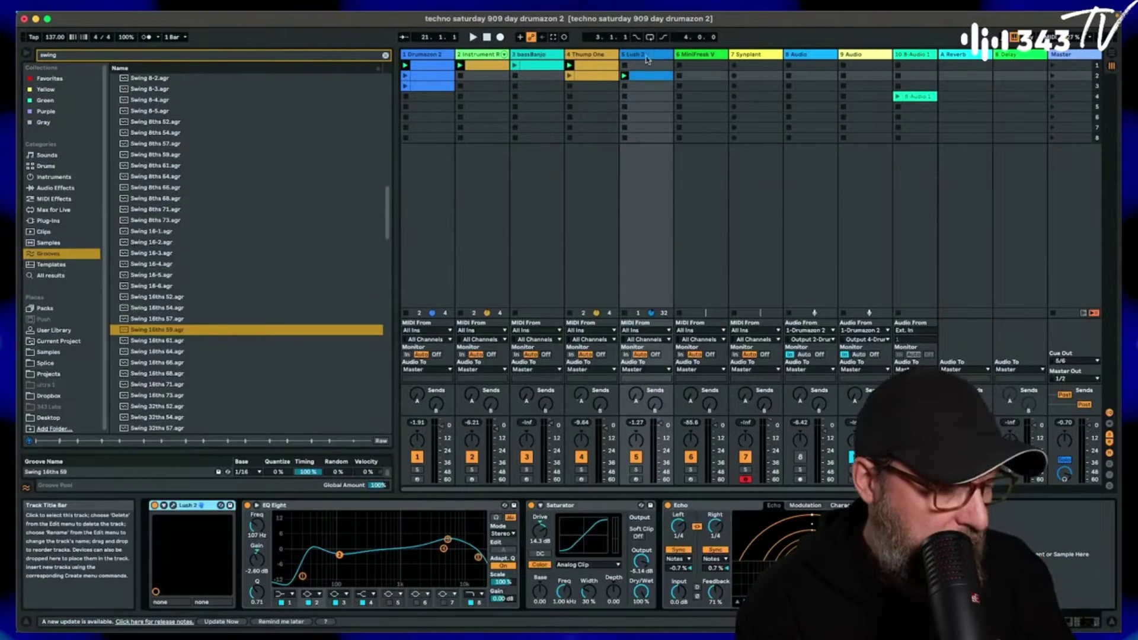
{"action": "left_click", "coordinate": [201, 505]}
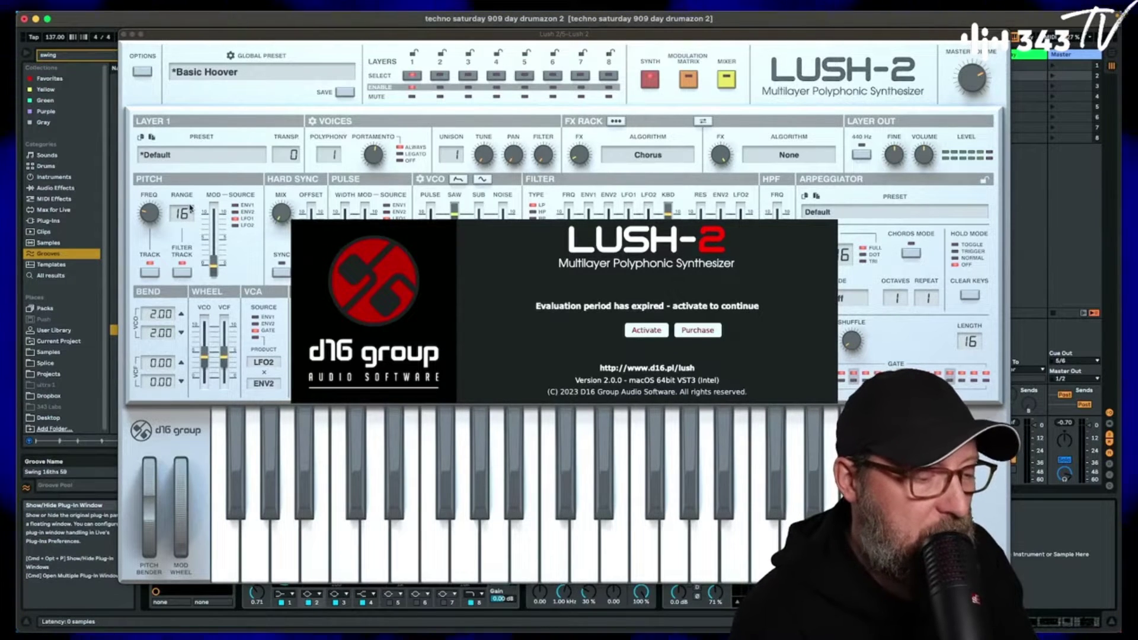
{"action": "left_click", "coordinate": [122, 34]}
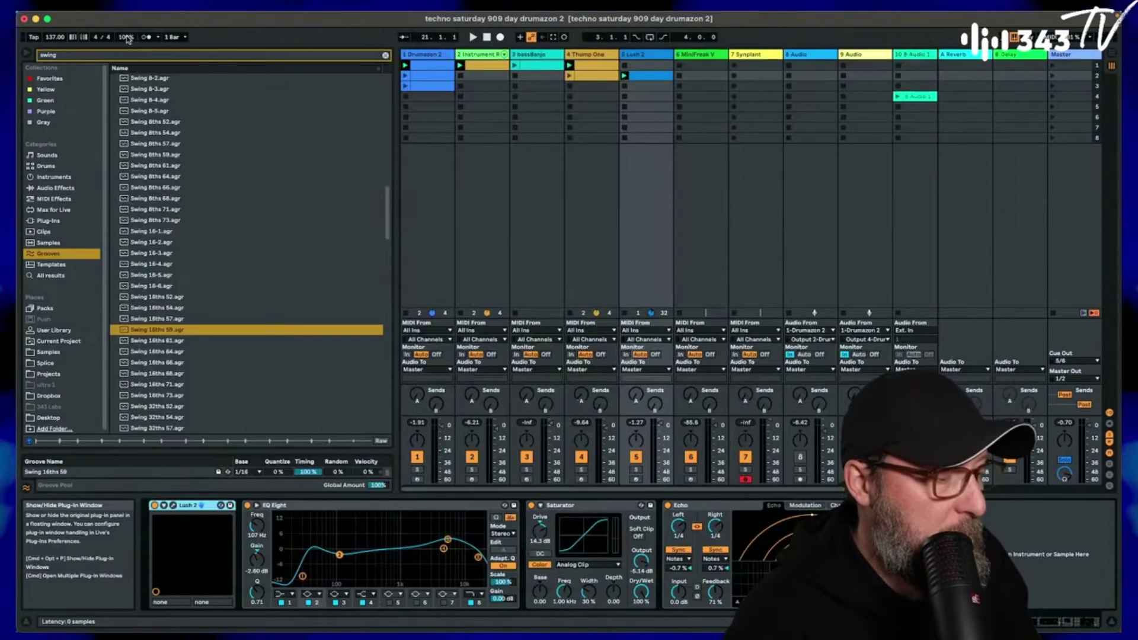
{"action": "left_click", "coordinate": [173, 505]}
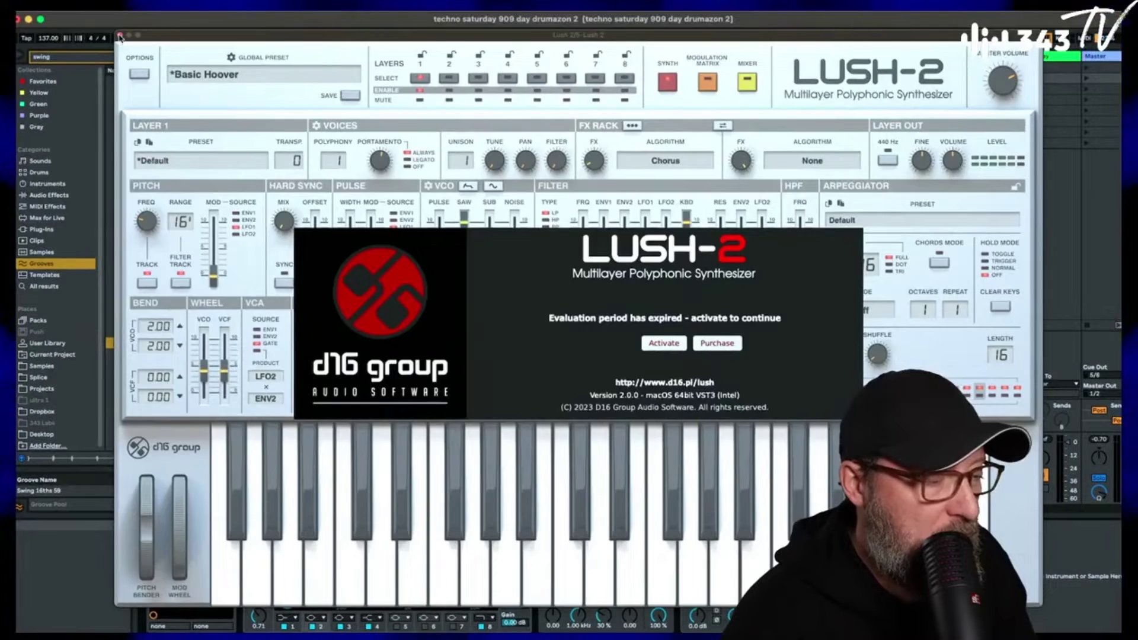
{"action": "left_click", "coordinate": [120, 35]}
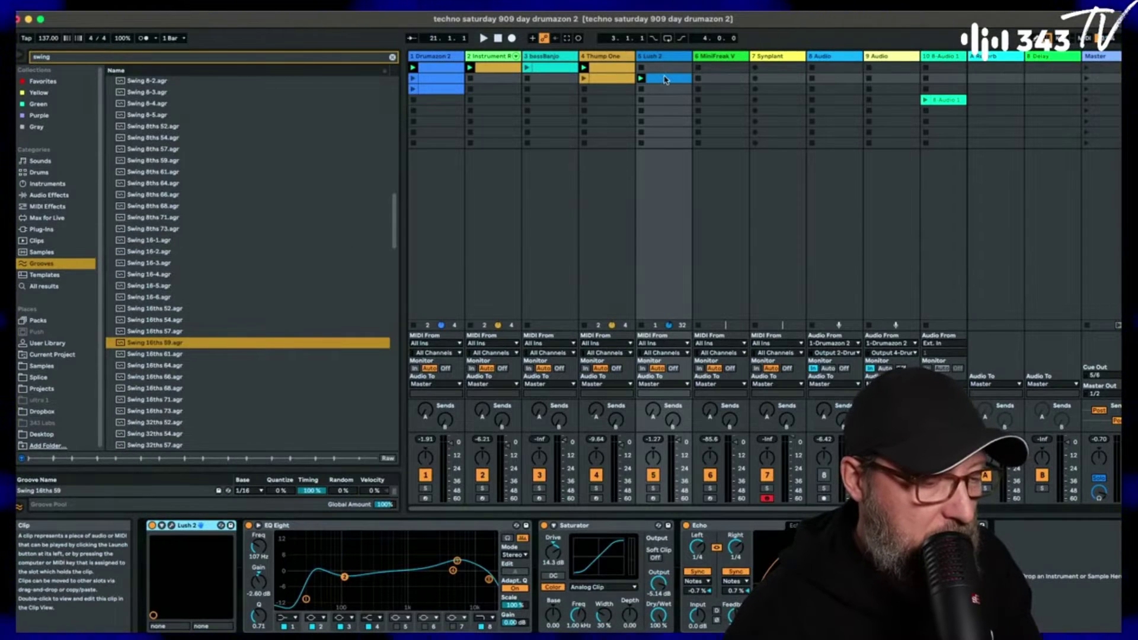
- Play the set with the Lush 2 clip, select the empty sixth slot of the Thump One track and restart playback
{"action": "key", "text": "space"}
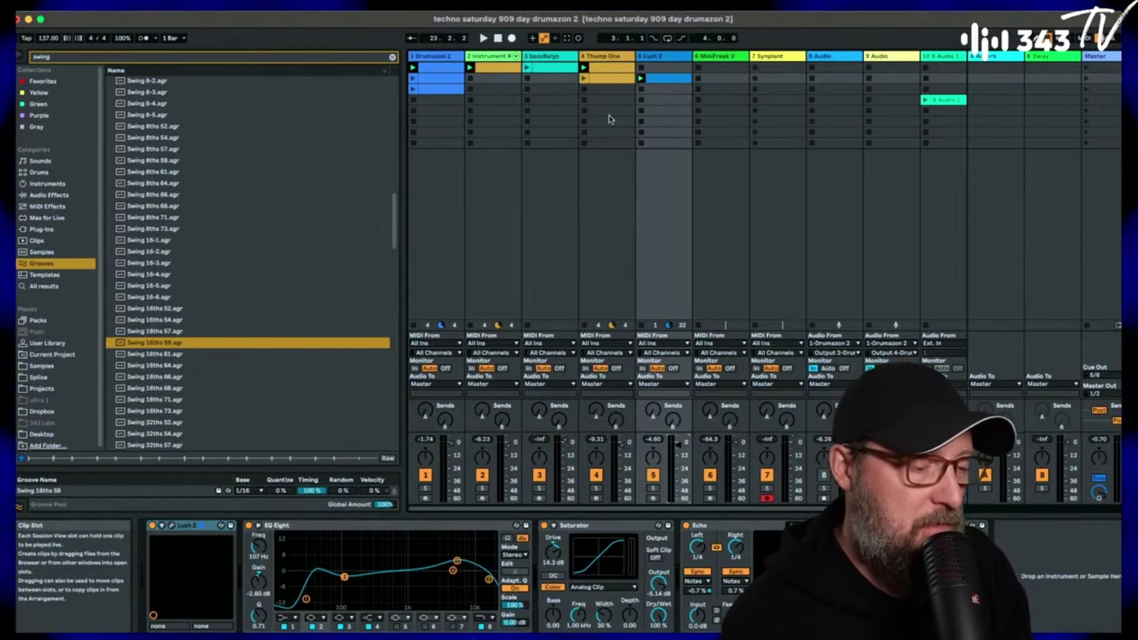
{"action": "left_click", "coordinate": [610, 121]}
{"action": "key", "text": "space"}
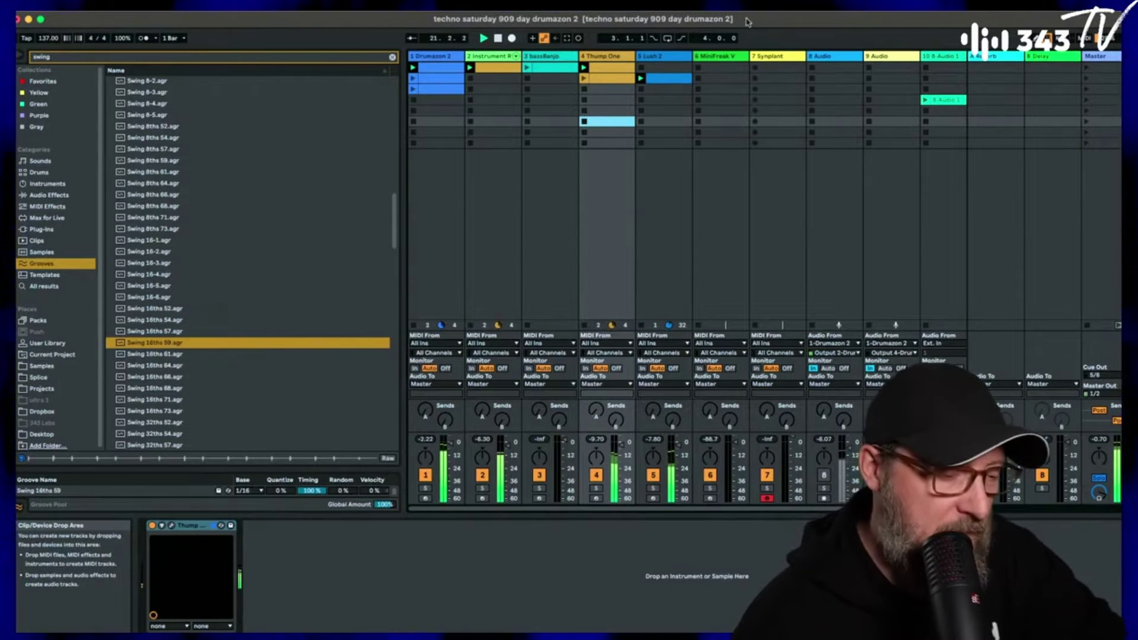
- Open the Lush 2 clip's notes, move its loop to a four-bar region starting at 5.1.1 and play the set
{"action": "left_click", "coordinate": [662, 80]}
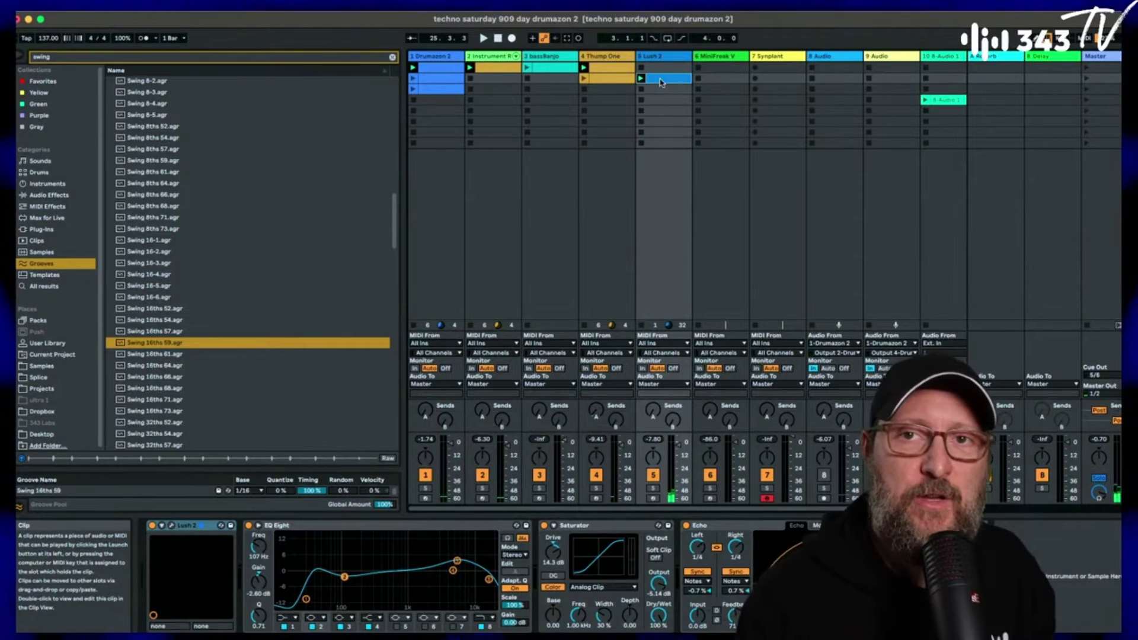
{"action": "double_click", "coordinate": [662, 82]}
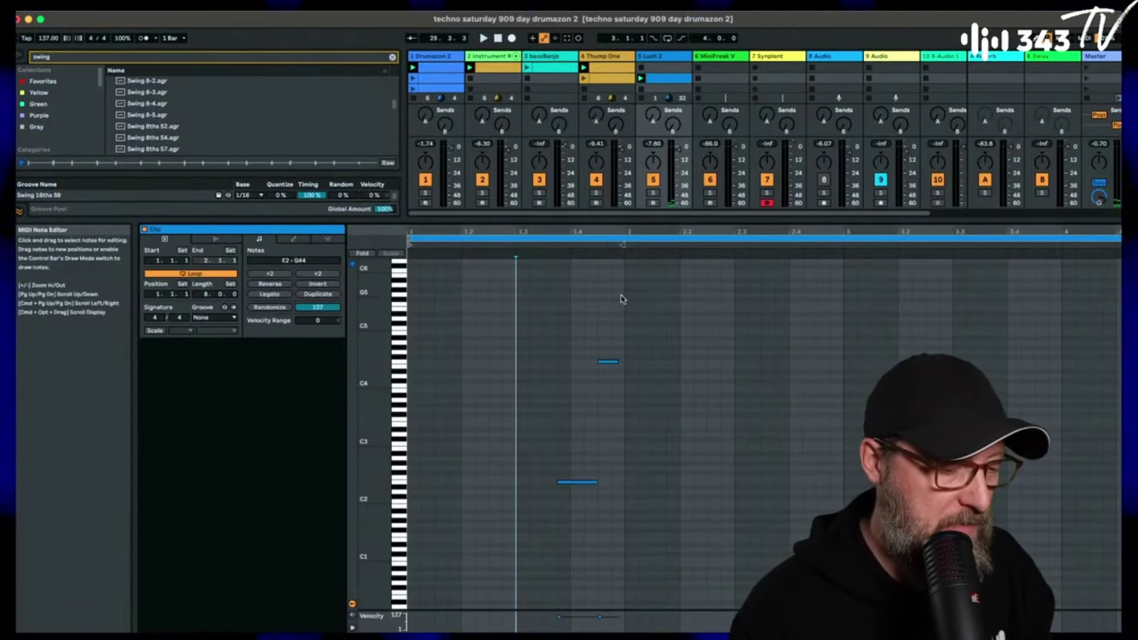
{"action": "key", "text": "minus"}
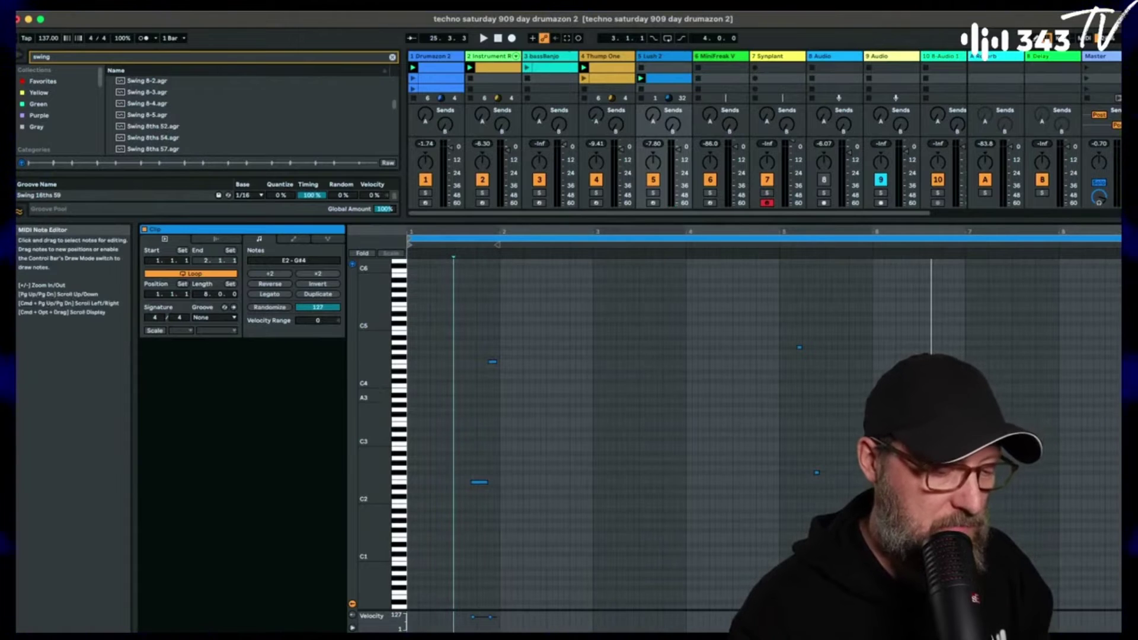
{"action": "left_click_drag", "start_coordinate": [410, 241], "coordinate": [780, 277]}
{"action": "key", "text": "space"}
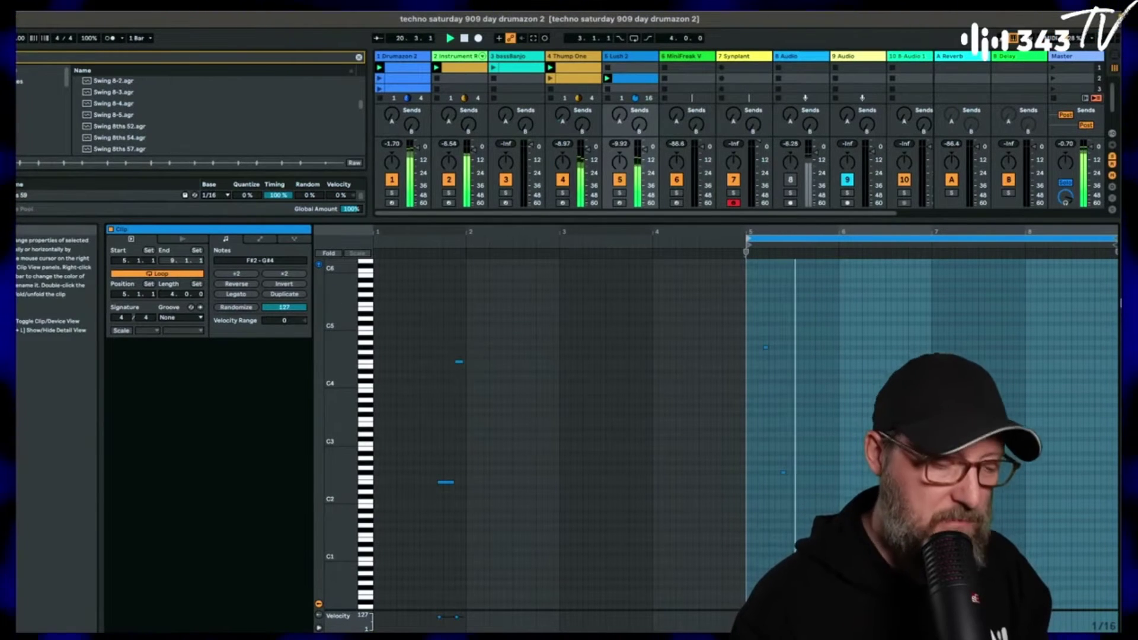
- Shorten the Lush 2 clip's loop to two bars and audition it with the set, viewing its notes up close
{"action": "scroll", "coordinate": [533, 433], "scroll_direction": "down", "scroll_amount": 5}
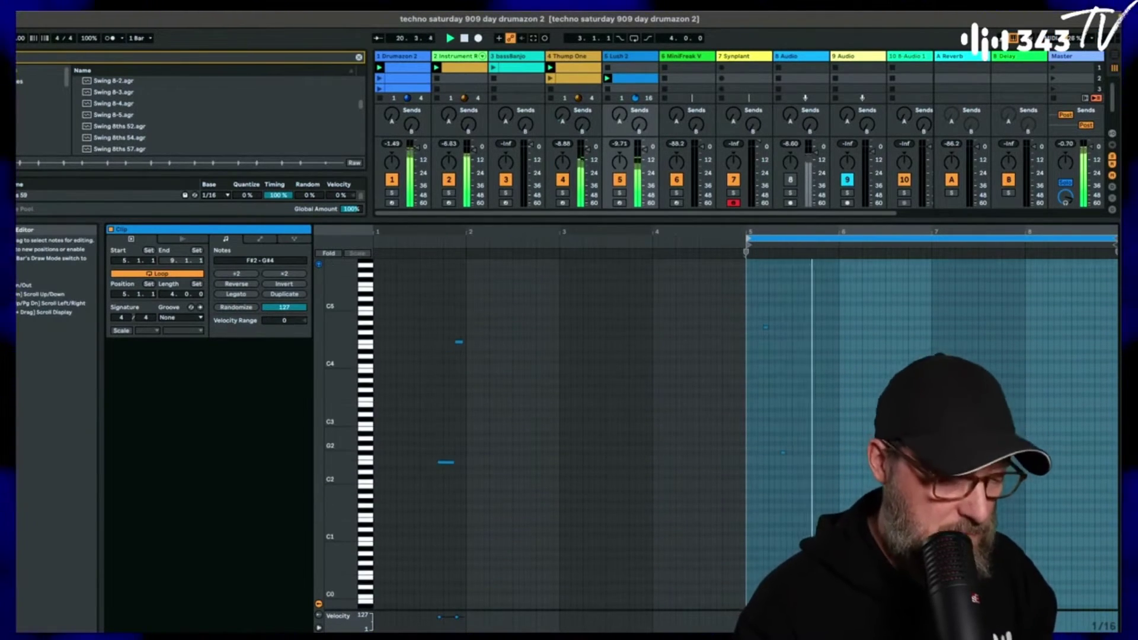
{"action": "scroll", "coordinate": [533, 433], "scroll_direction": "up", "scroll_amount": 8}
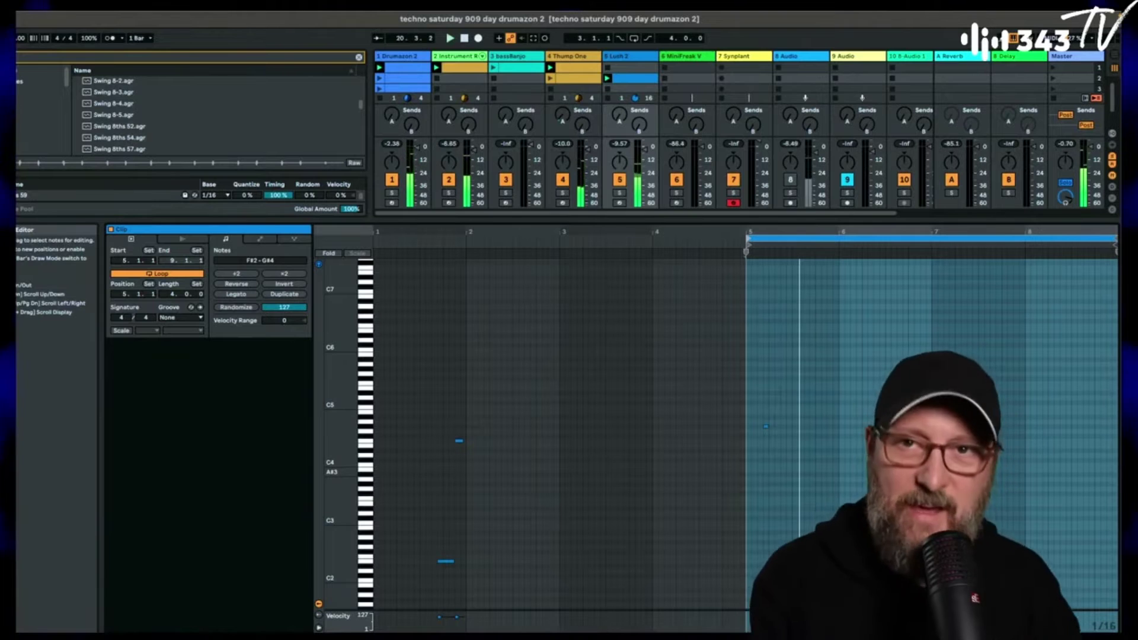
{"action": "left_click_drag", "start_coordinate": [1114, 300], "coordinate": [930, 300]}
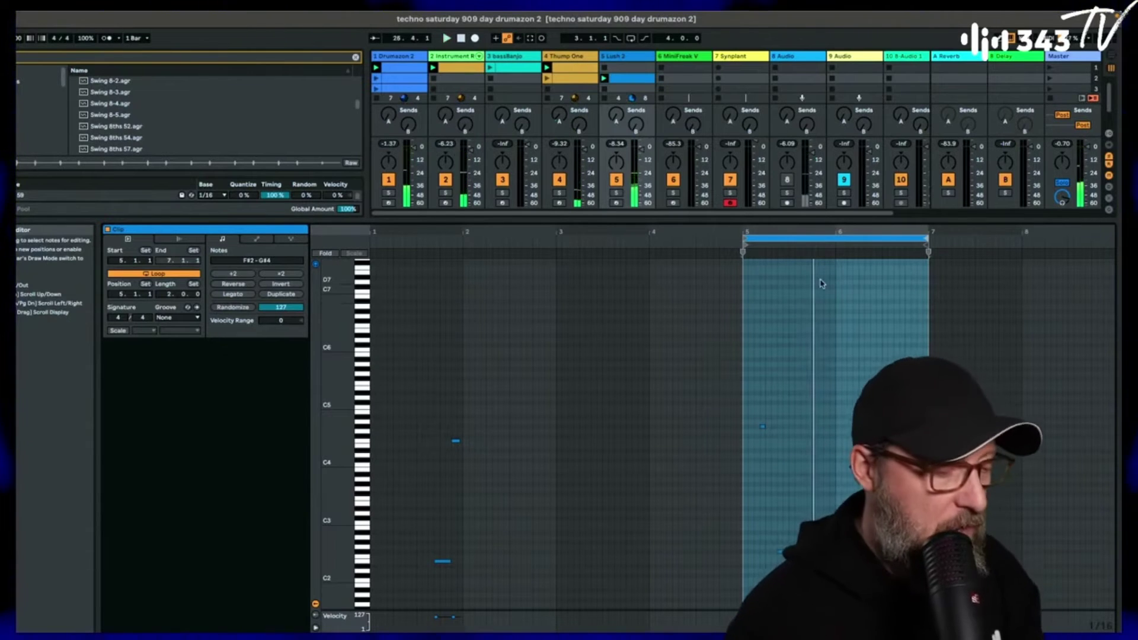
{"action": "left_click_drag", "start_coordinate": [776, 230], "coordinate": [776, 255]}
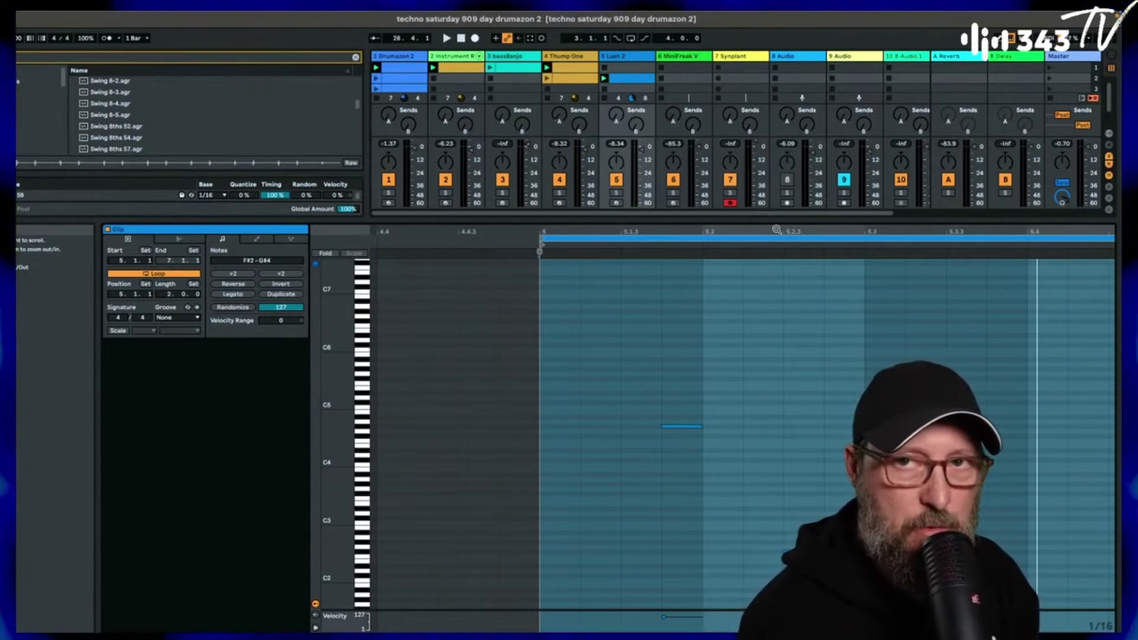
{"action": "key", "text": "space"}
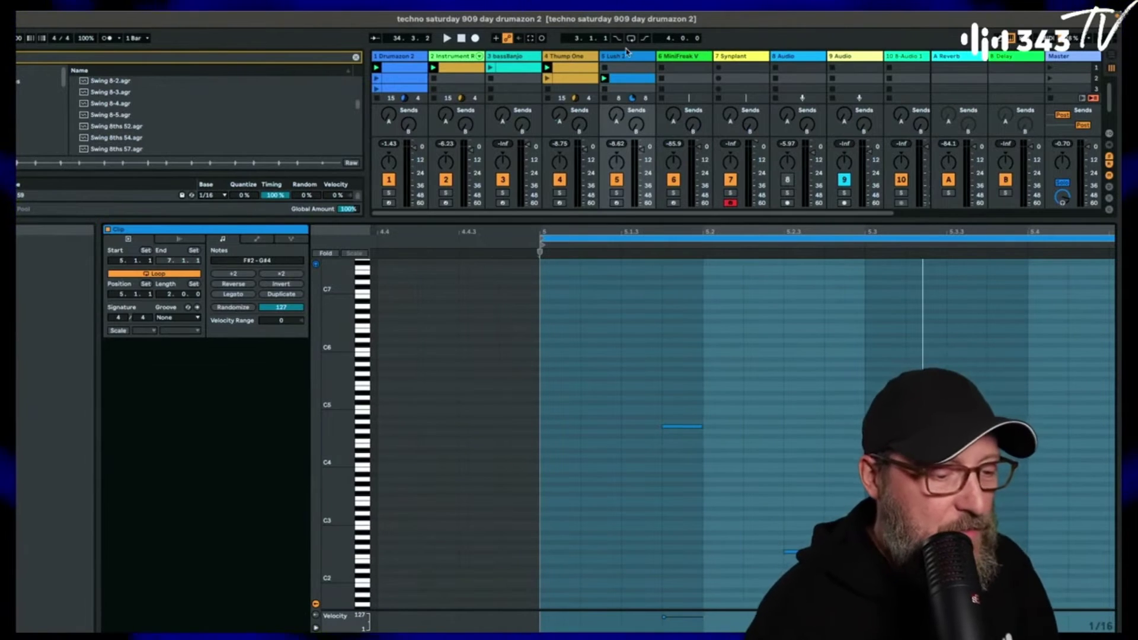
- Shrink the note editor, then open the MiniFreak V track's plug-in window and position it fully in view
{"action": "left_click_drag", "start_coordinate": [578, 227], "coordinate": [591, 409]}
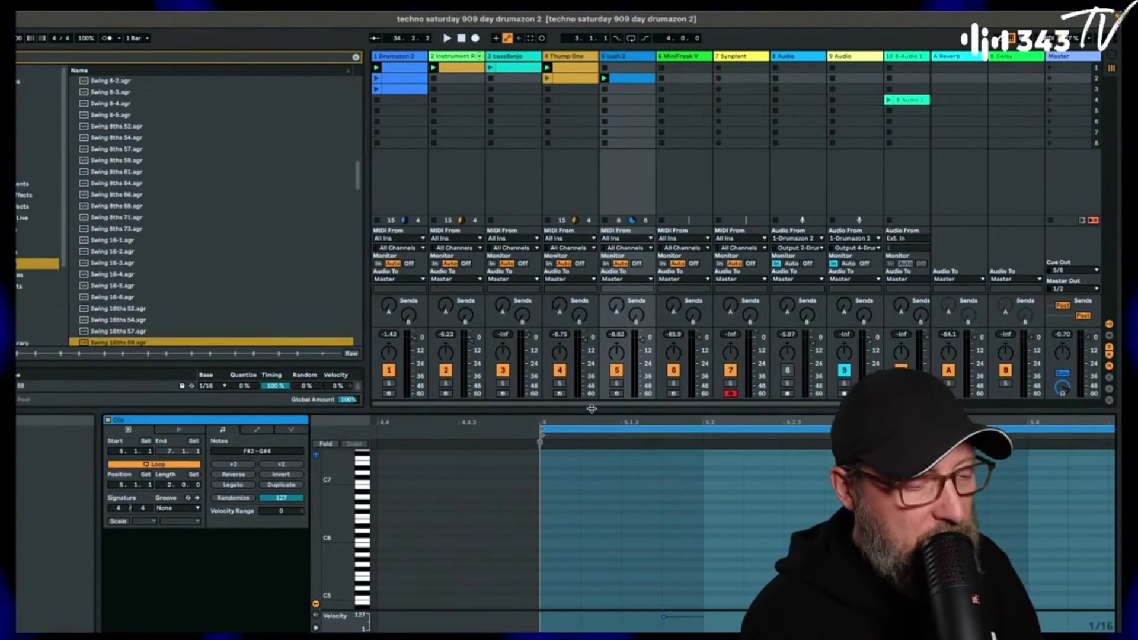
{"action": "key", "text": "Tab"}
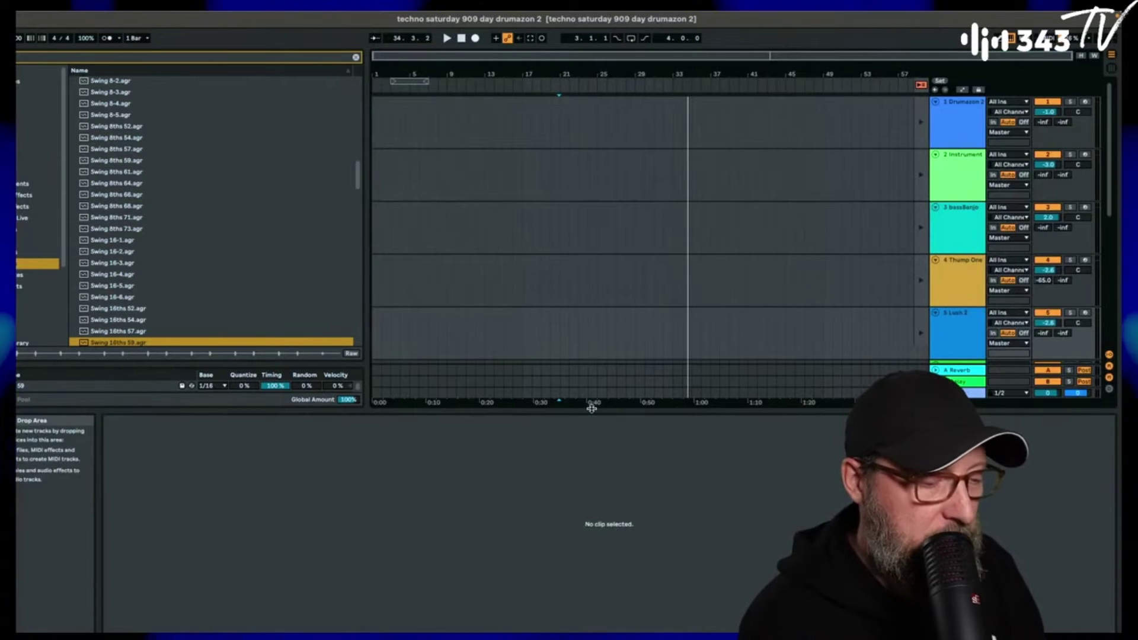
{"action": "key", "text": "Tab"}
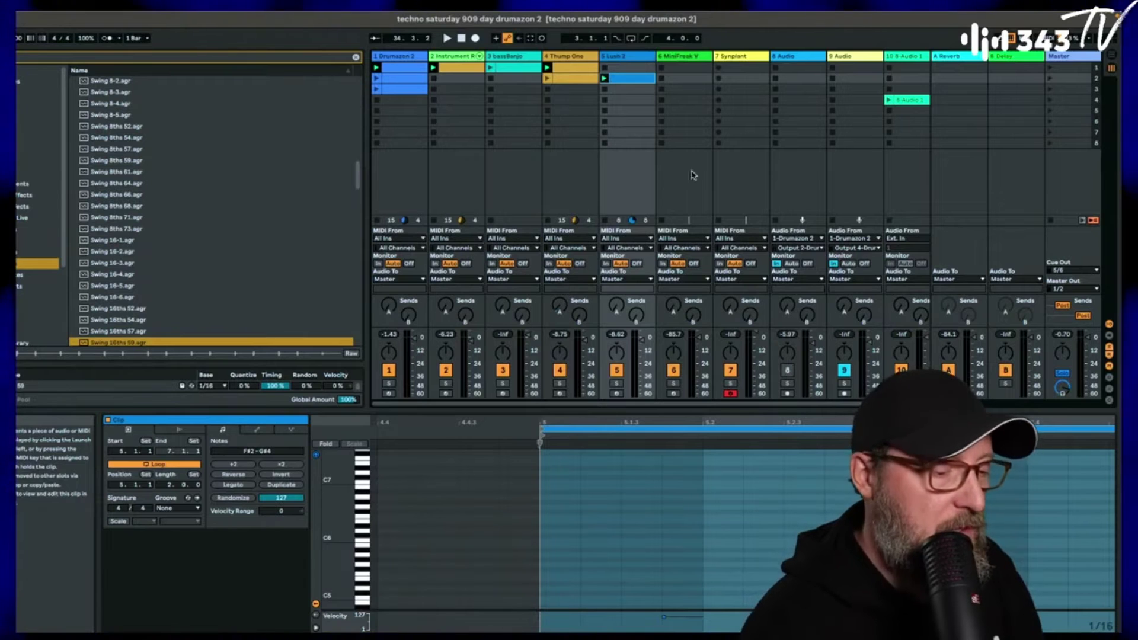
{"action": "left_click", "coordinate": [677, 56]}
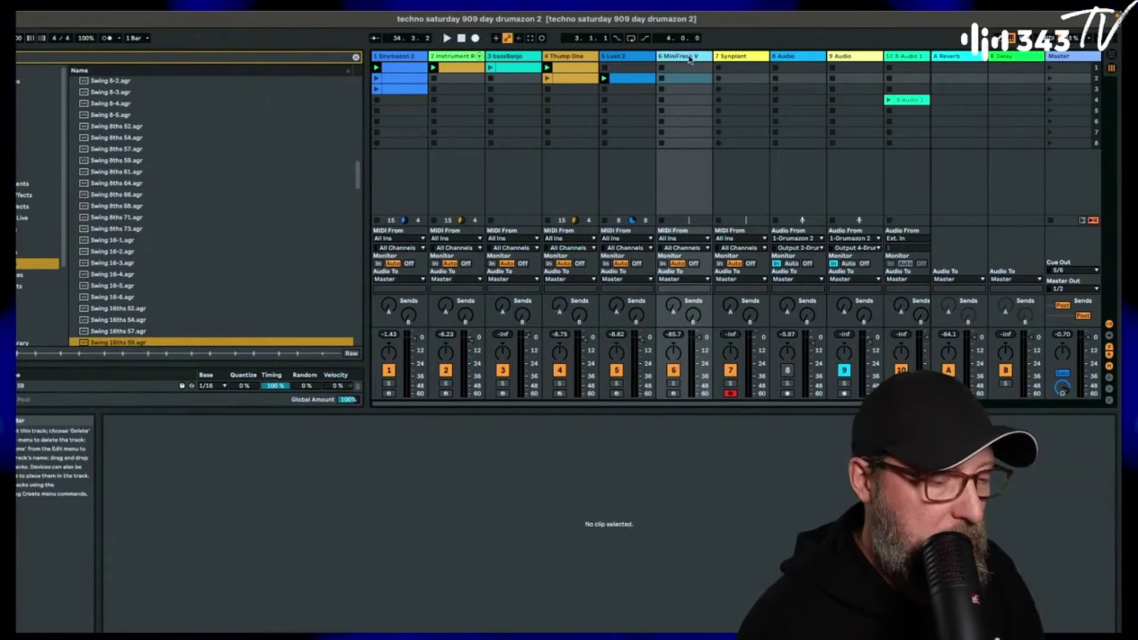
{"action": "double_click", "coordinate": [687, 57]}
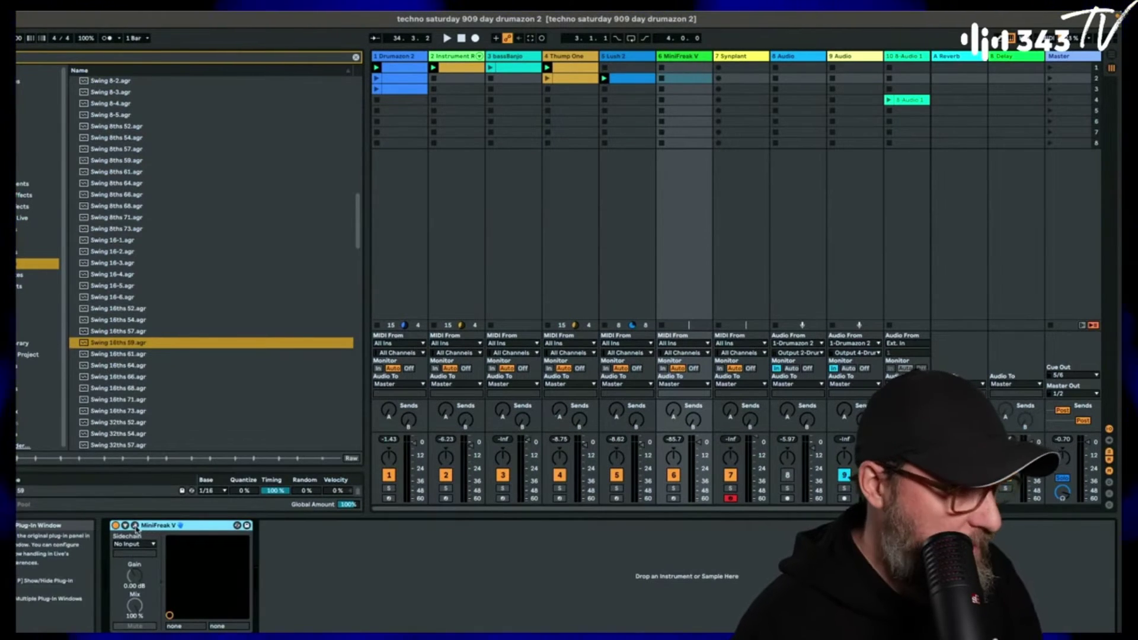
{"action": "left_click", "coordinate": [135, 526]}
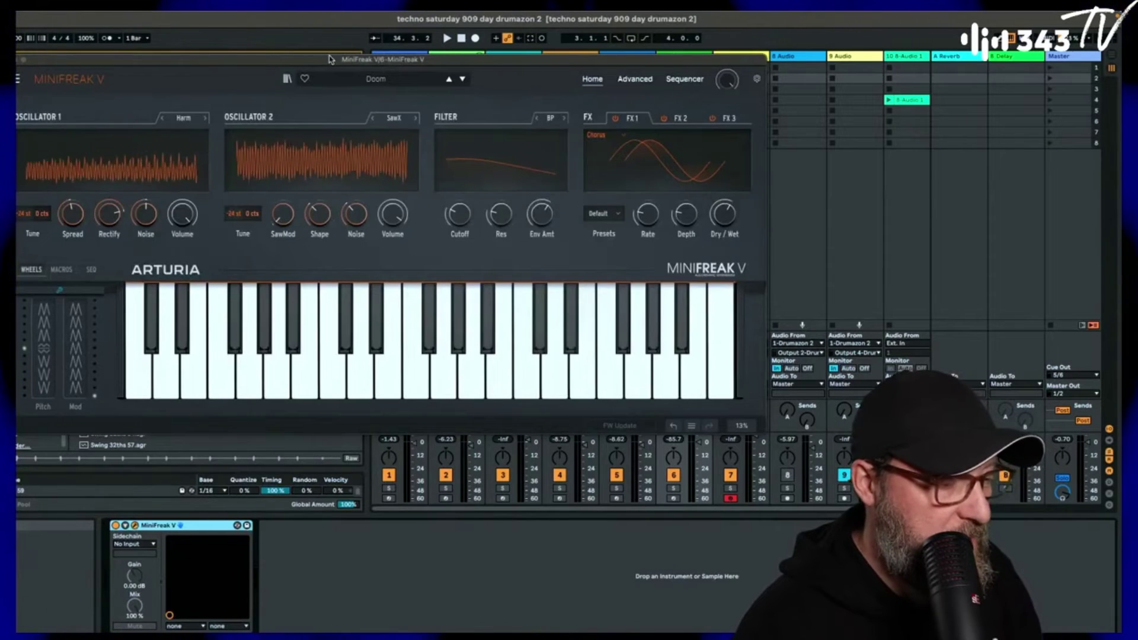
{"action": "left_click_drag", "start_coordinate": [329, 58], "coordinate": [492, 166]}
{"action": "left_click_drag", "start_coordinate": [732, 166], "coordinate": [624, 59]}
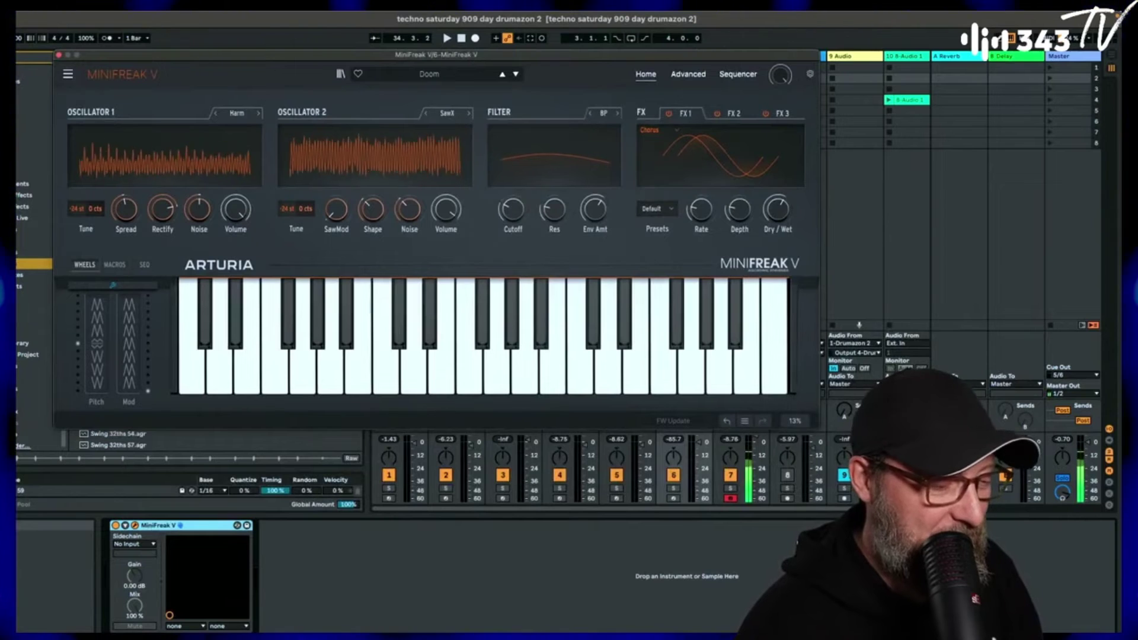
- Arm the MiniFreak V track, try the Doom preset with the set playing, close the plug-in window and record a clip in the second slot
{"action": "left_click", "coordinate": [674, 499]}
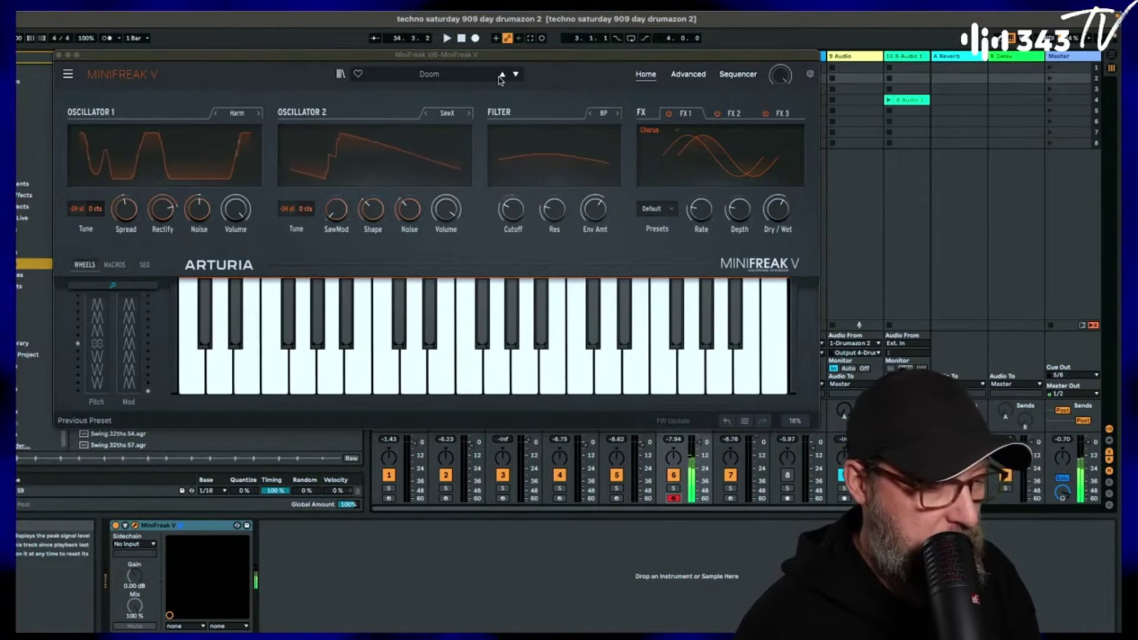
{"action": "key", "text": "space"}
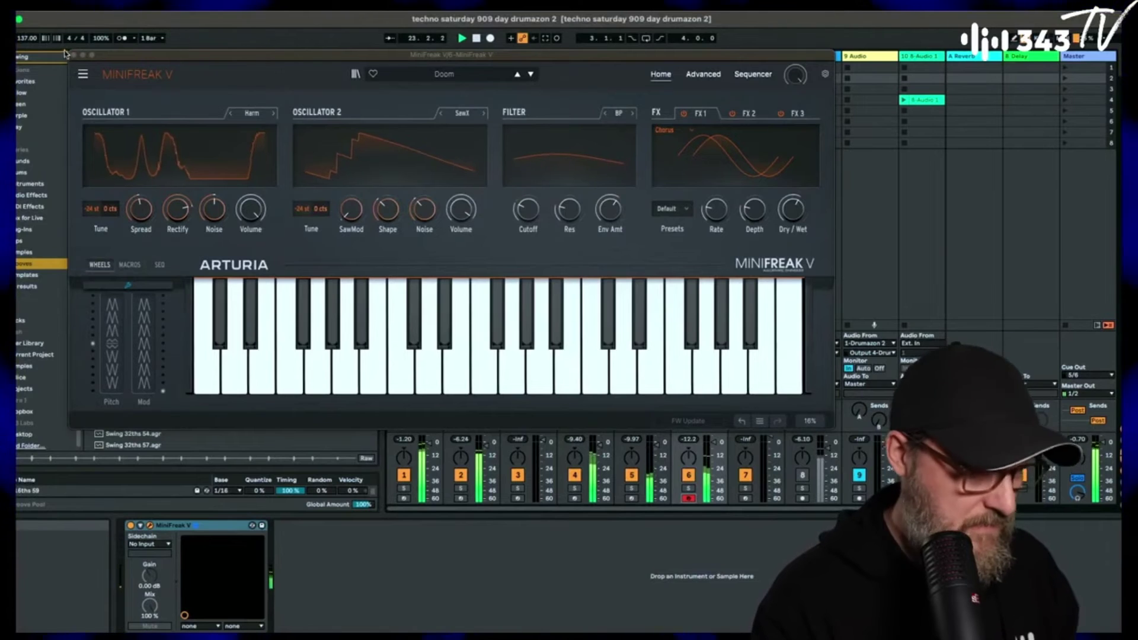
{"action": "left_click", "coordinate": [74, 56]}
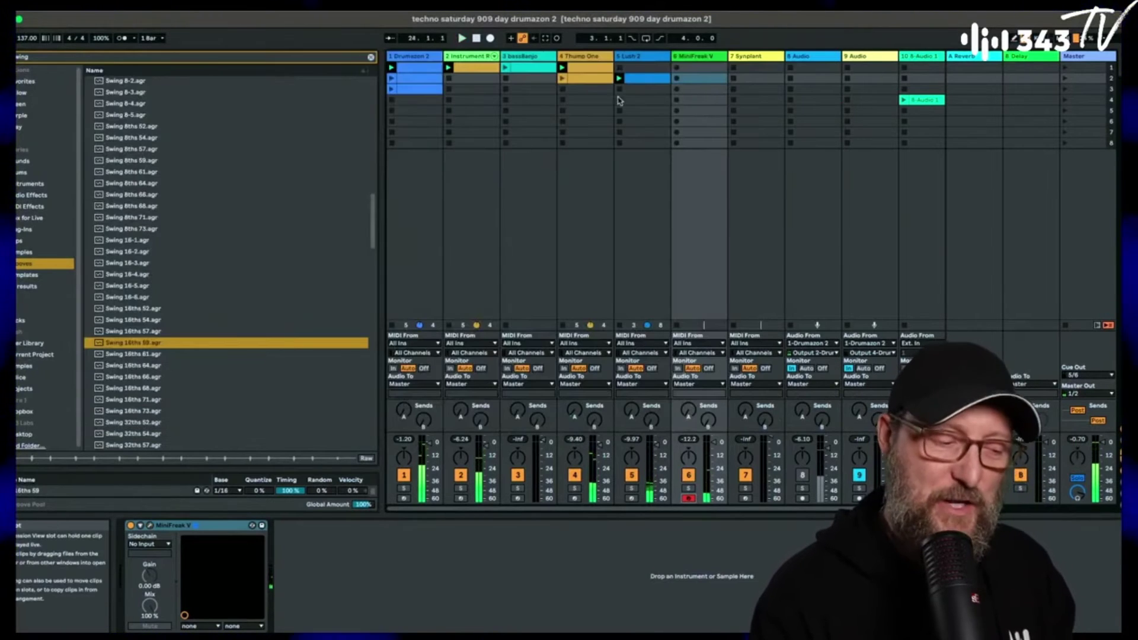
{"action": "left_click", "coordinate": [676, 79]}
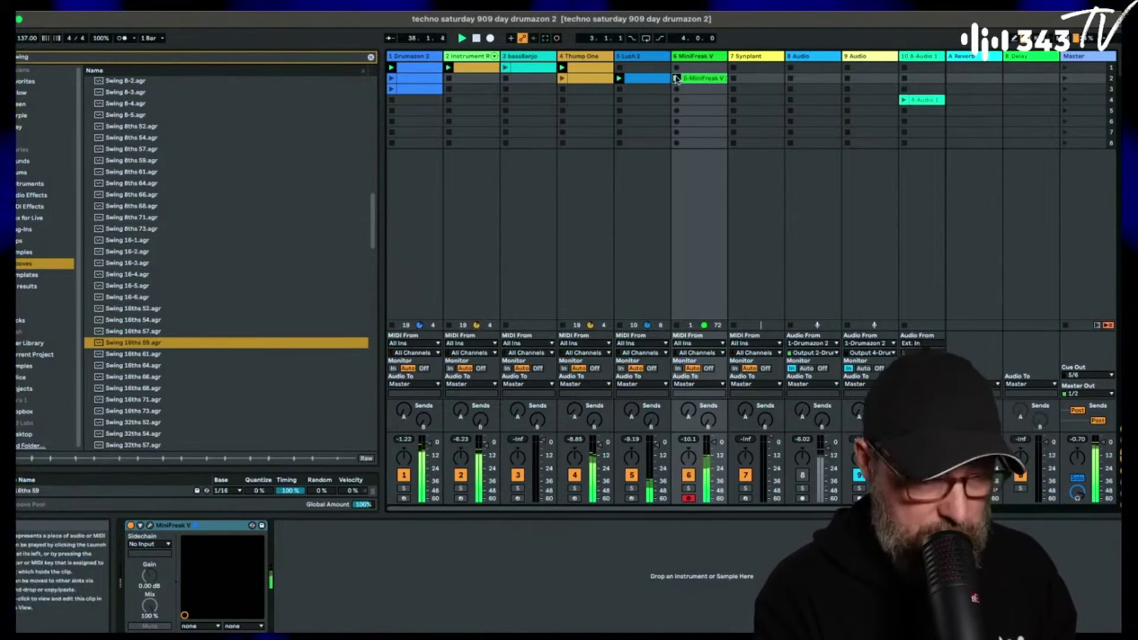
- Apply the Swing 16ths 59 groove to the recorded MiniFreak V clip and play the set to hear it
{"action": "double_click", "coordinate": [705, 77]}
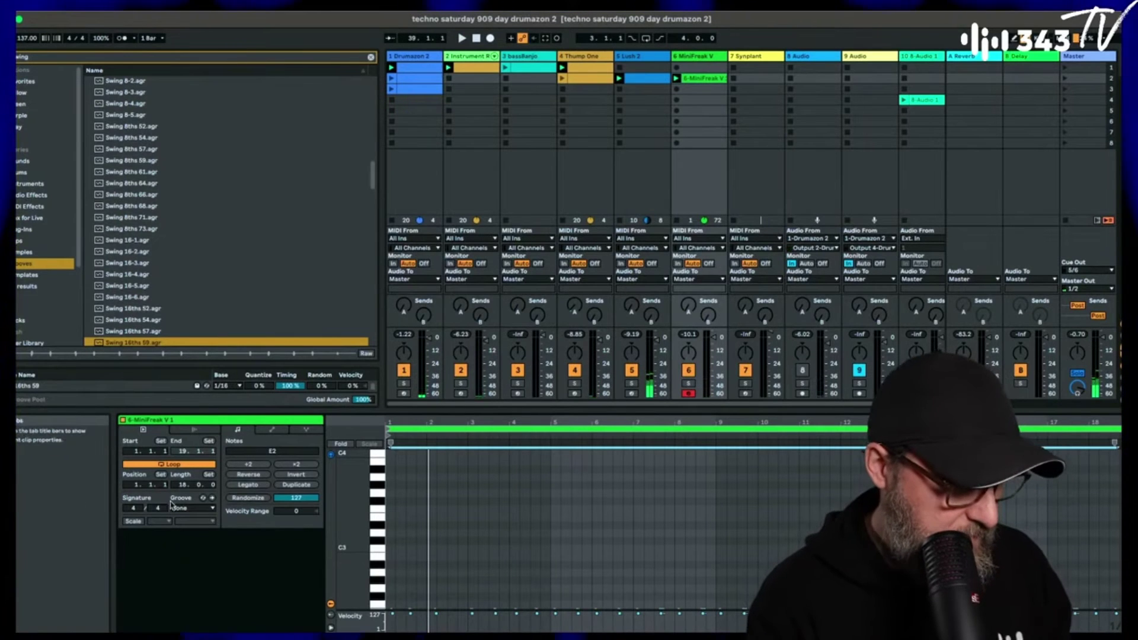
{"action": "left_click", "coordinate": [192, 508]}
{"action": "left_click", "coordinate": [191, 525]}
{"action": "key", "text": "space"}
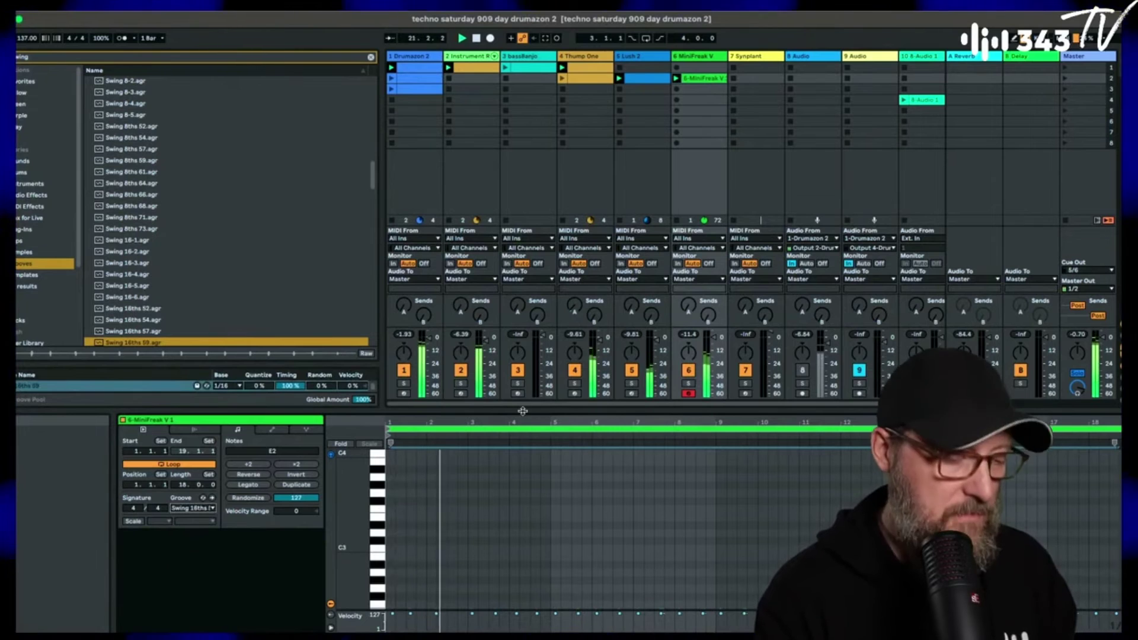
- Shorten the MiniFreak V clip's loop to one bar and audition it at bars 18 and 17 and at 13.2.3
{"action": "scroll", "coordinate": [528, 542], "scroll_direction": "down", "scroll_amount": 5}
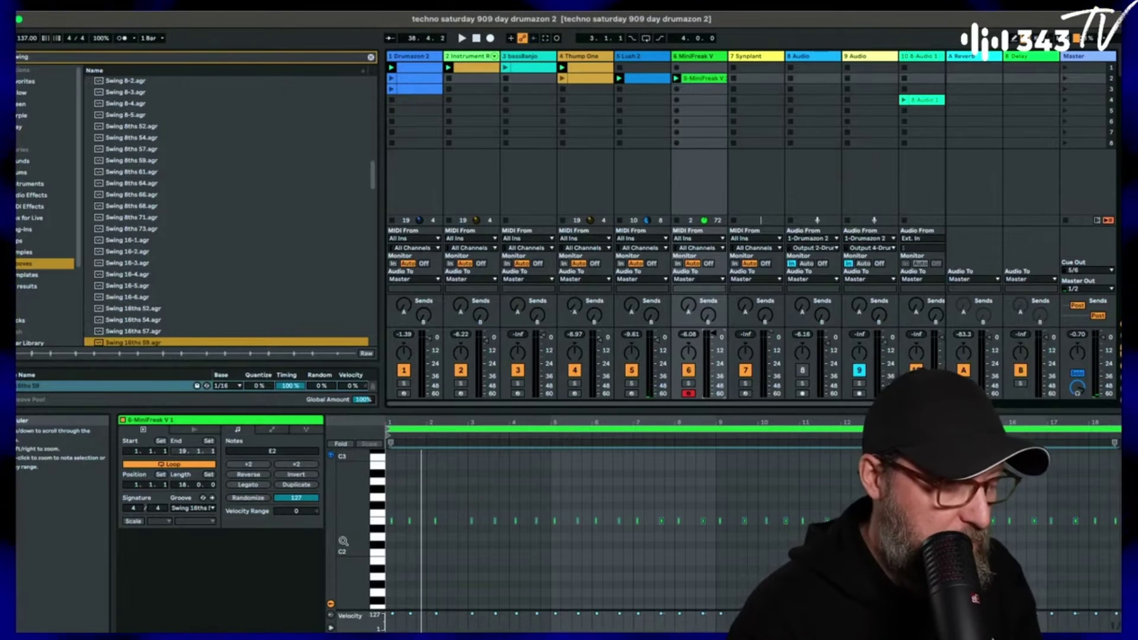
{"action": "left_click_drag", "start_coordinate": [391, 440], "coordinate": [1047, 442]}
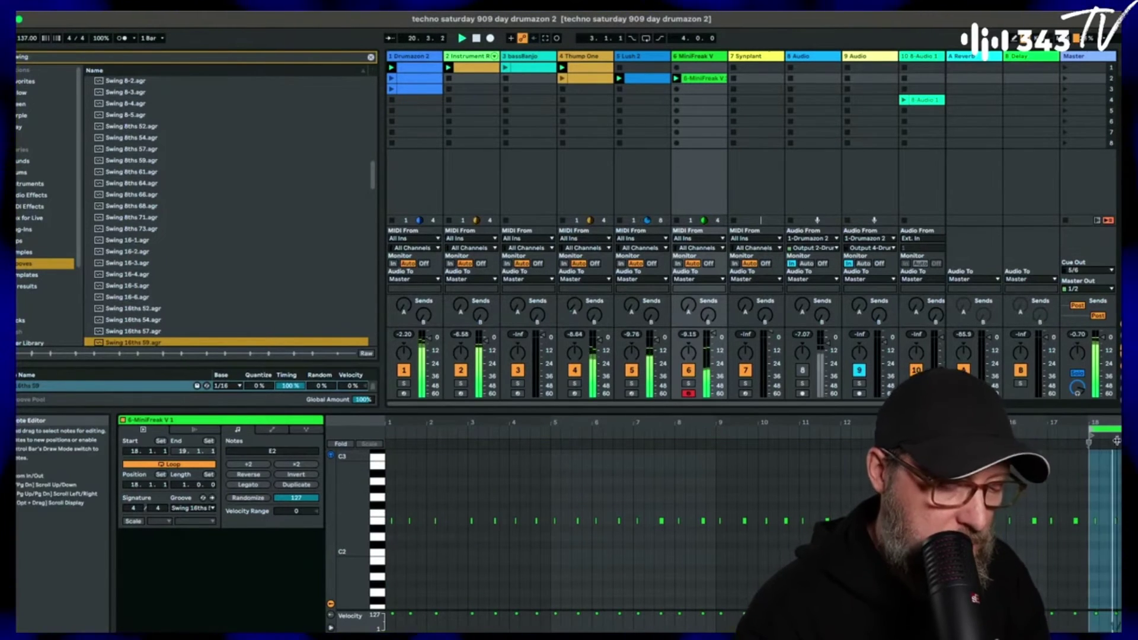
{"action": "left_click_drag", "start_coordinate": [1089, 426], "coordinate": [826, 460]}
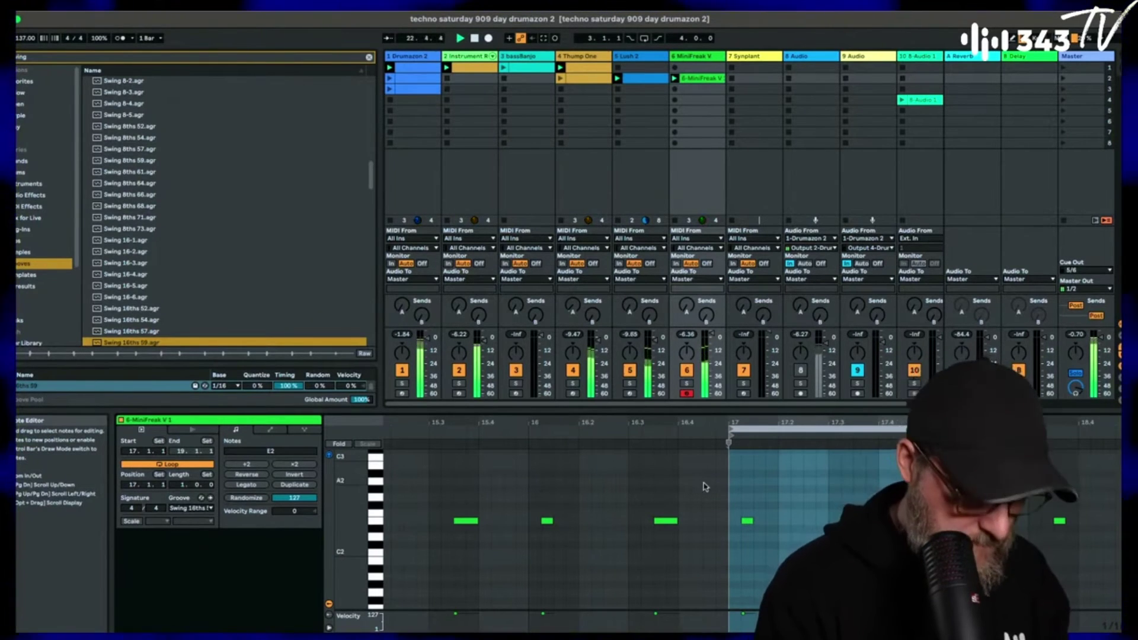
{"action": "left_click_drag", "start_coordinate": [705, 486], "coordinate": [660, 466]}
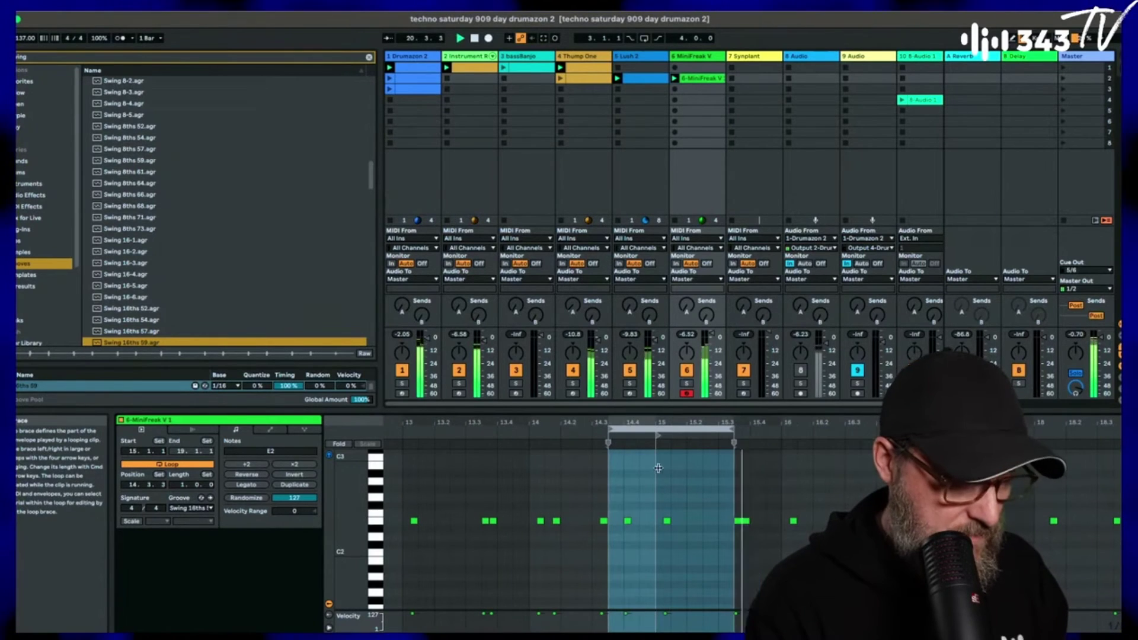
{"action": "left_click_drag", "start_coordinate": [659, 468], "coordinate": [499, 497]}
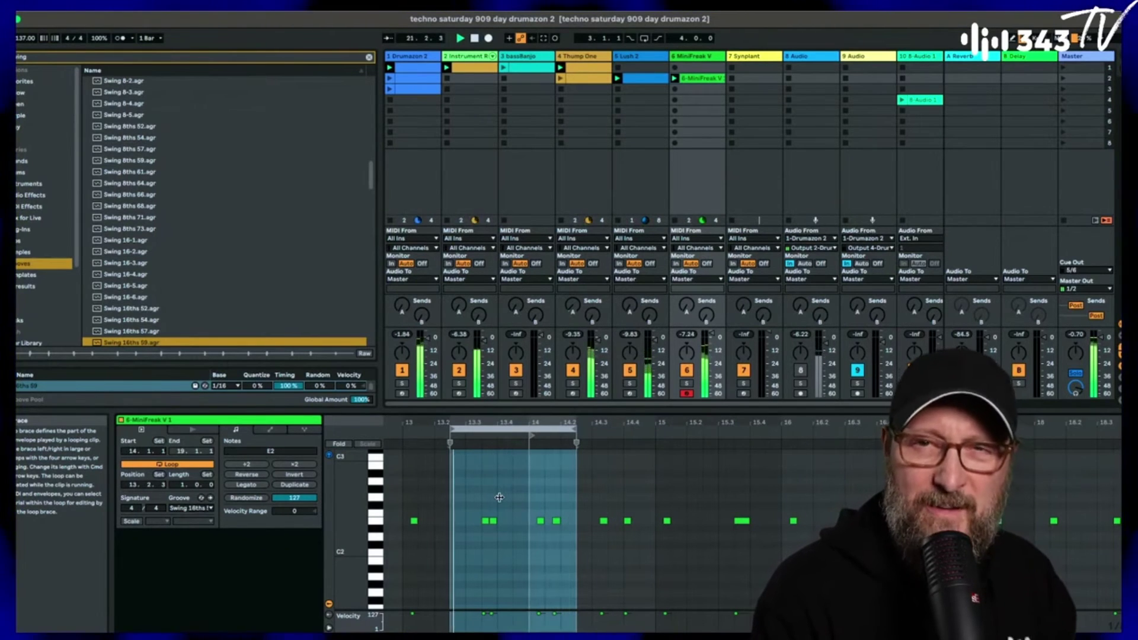
- Audition the MiniFreak V clip's one-bar loop at earlier positions, settling on 10.1.1
{"action": "scroll", "coordinate": [499, 501], "scroll_direction": "left", "scroll_amount": 5}
{"action": "scroll", "coordinate": [499, 501], "scroll_direction": "up", "scroll_amount": 1}
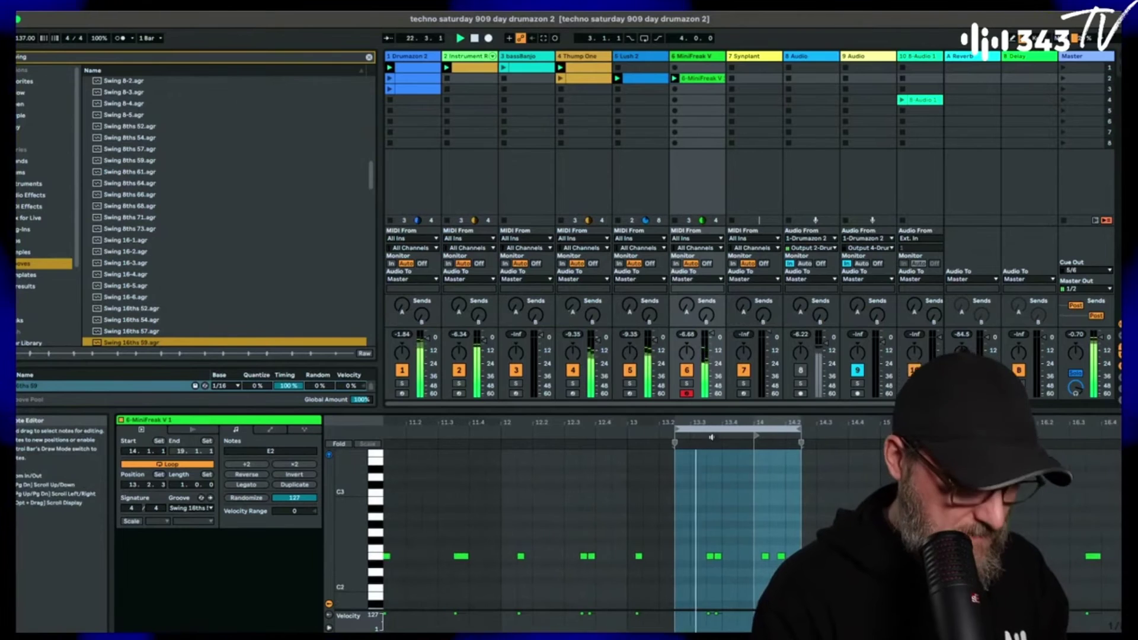
{"action": "left_click_drag", "start_coordinate": [714, 428], "coordinate": [588, 429]}
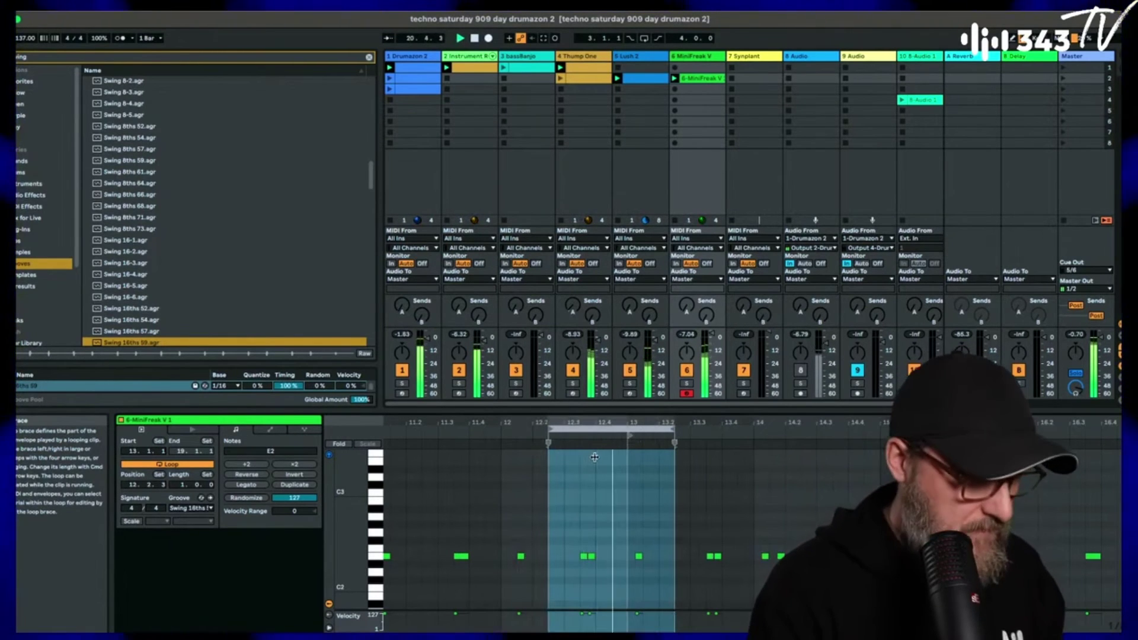
{"action": "left_click_drag", "start_coordinate": [588, 425], "coordinate": [703, 439]}
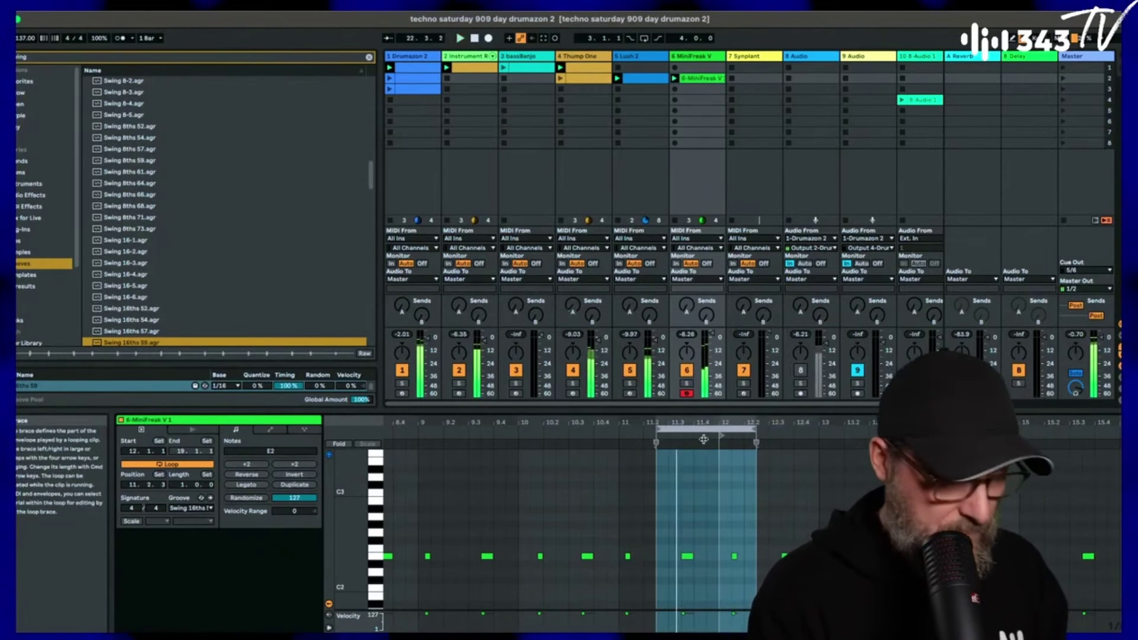
{"action": "left_click_drag", "start_coordinate": [703, 439], "coordinate": [623, 421]}
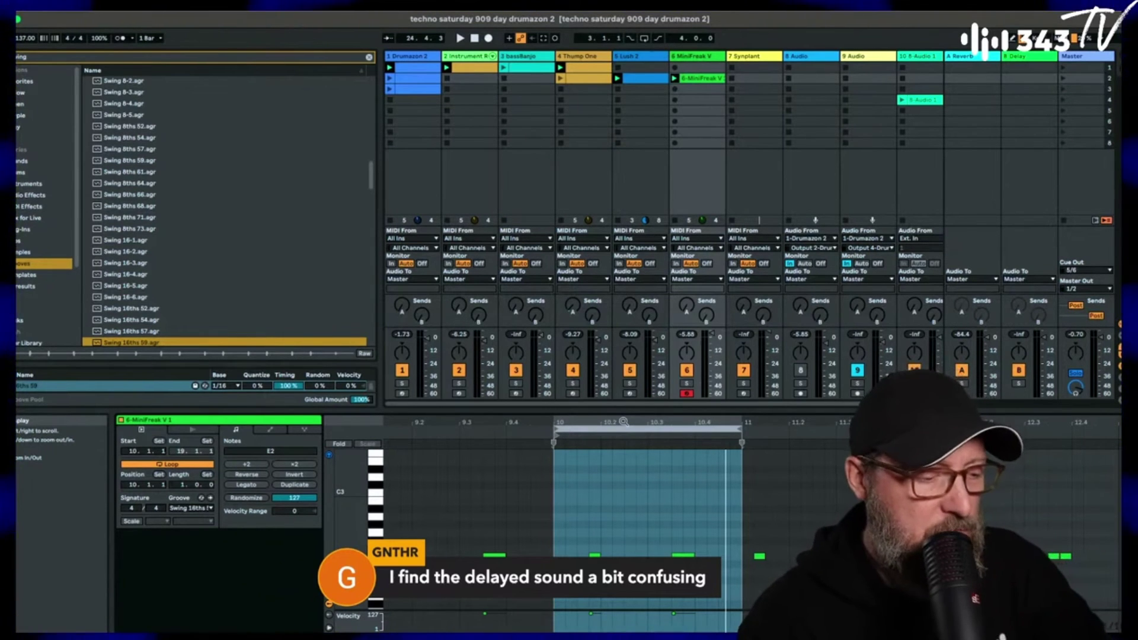
- Audition the Lush 2 track with its Echo off and on, muting the MiniFreak V and Thump One tracks during playback
{"action": "left_click", "coordinate": [640, 57]}
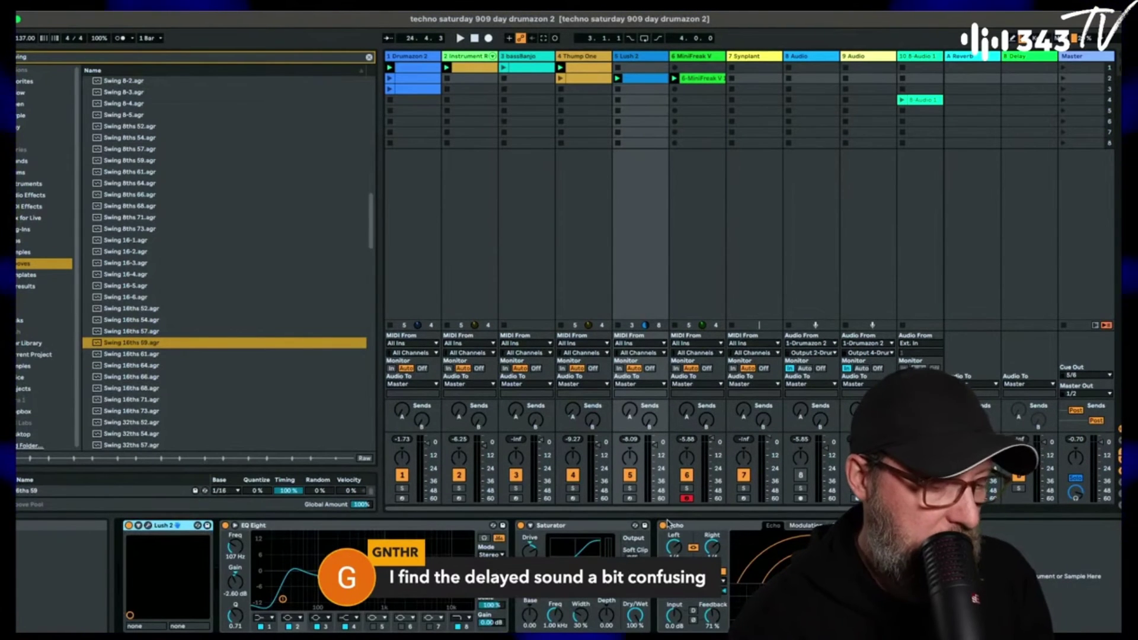
{"action": "key", "text": "space"}
{"action": "left_click", "coordinate": [664, 525]}
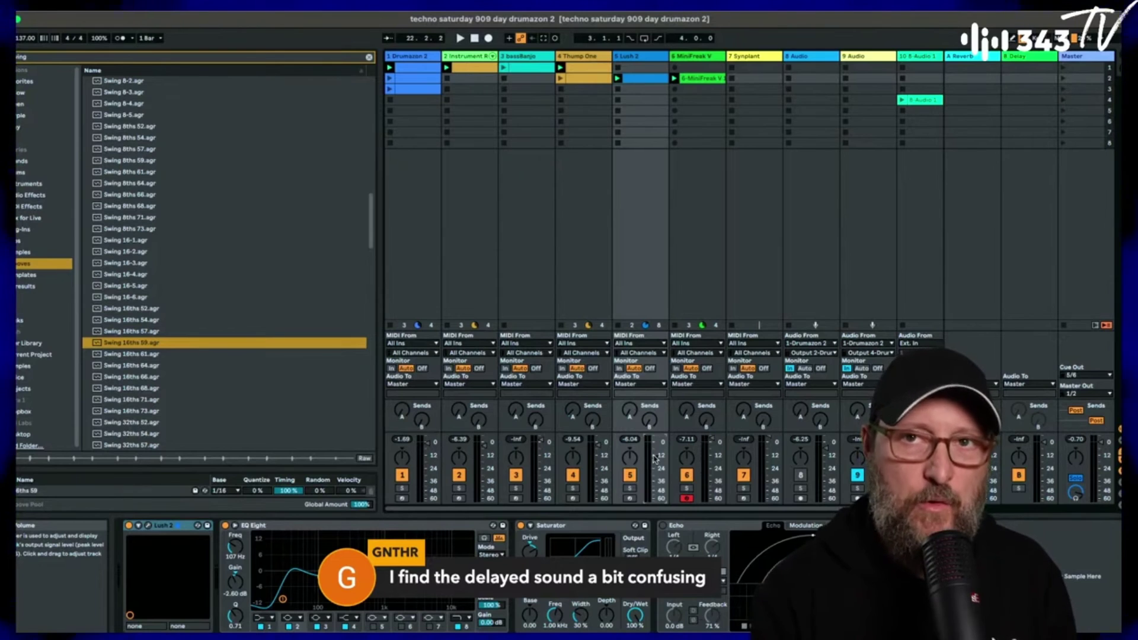
{"action": "key", "text": "space"}
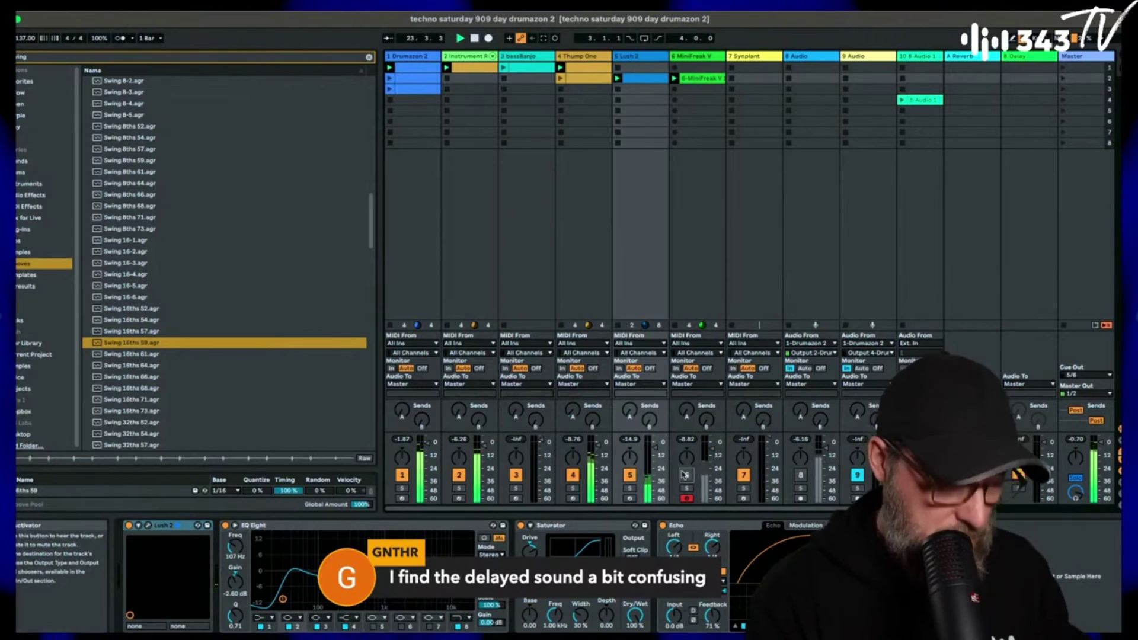
{"action": "left_click", "coordinate": [575, 476]}
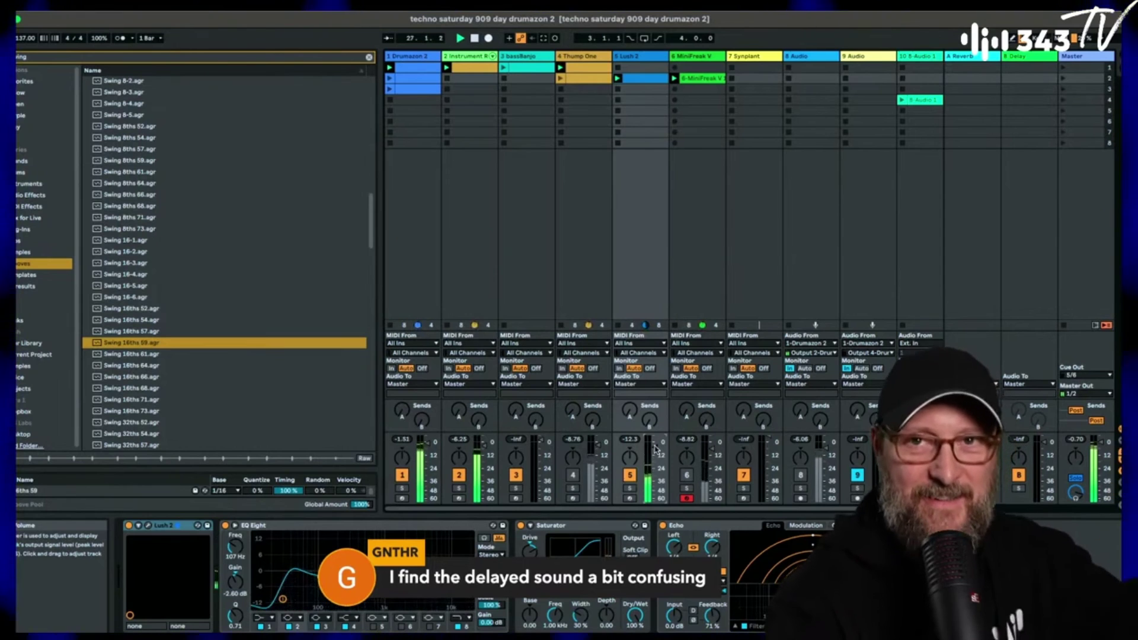
- Unmute the MiniFreak V track and move the first E2 note in its clip's one-bar loop slightly earlier
{"action": "left_click", "coordinate": [690, 477]}
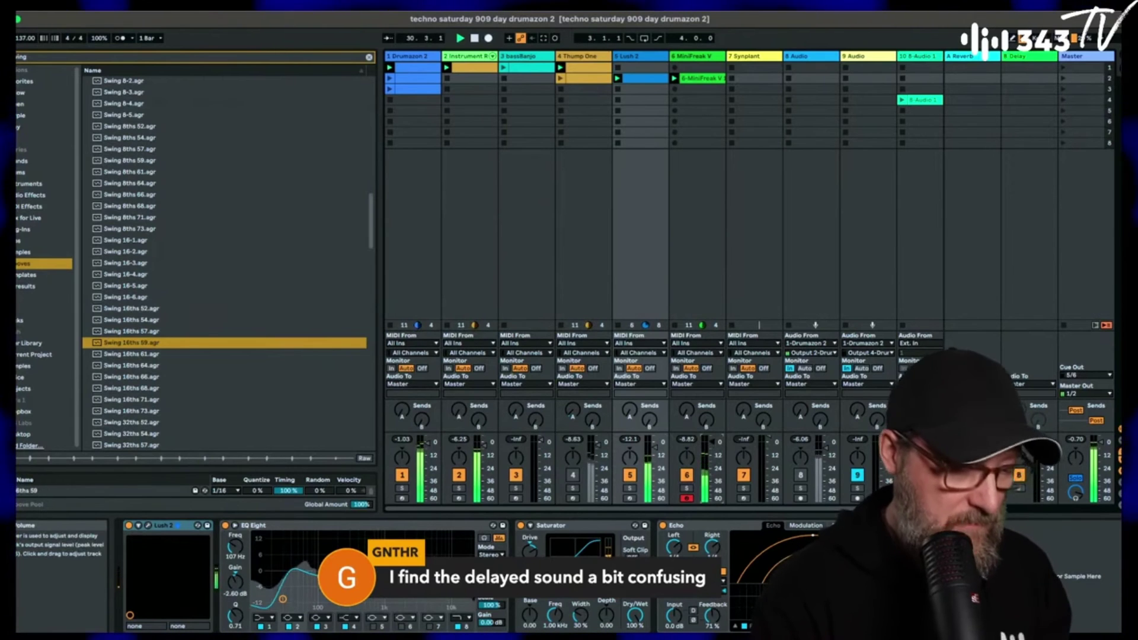
{"action": "double_click", "coordinate": [703, 78]}
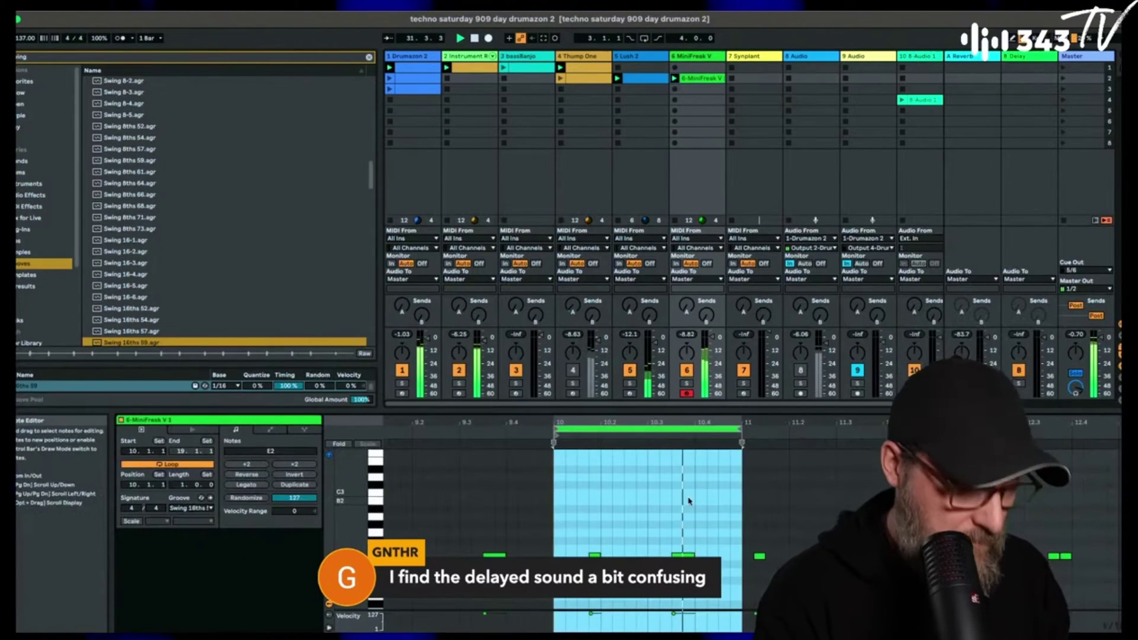
{"action": "left_click_drag", "start_coordinate": [625, 503], "coordinate": [587, 557]}
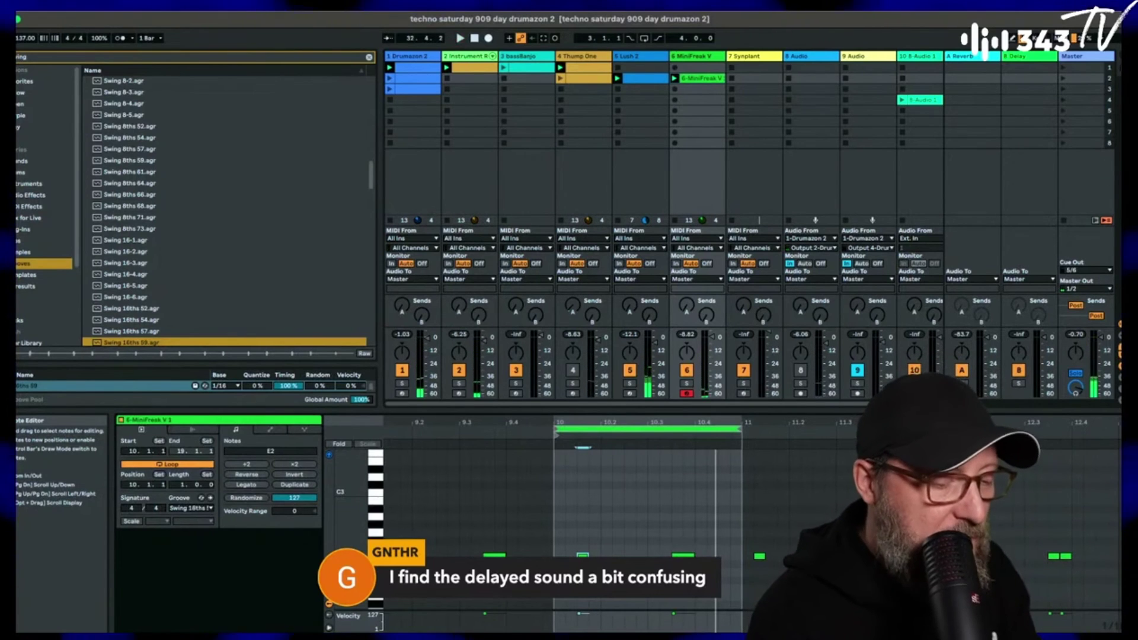
- Solo Lush 2, MiniFreak V and Drumazon 2 and audition them together with Drumazon 2's second clip
{"action": "left_click", "coordinate": [629, 383]}
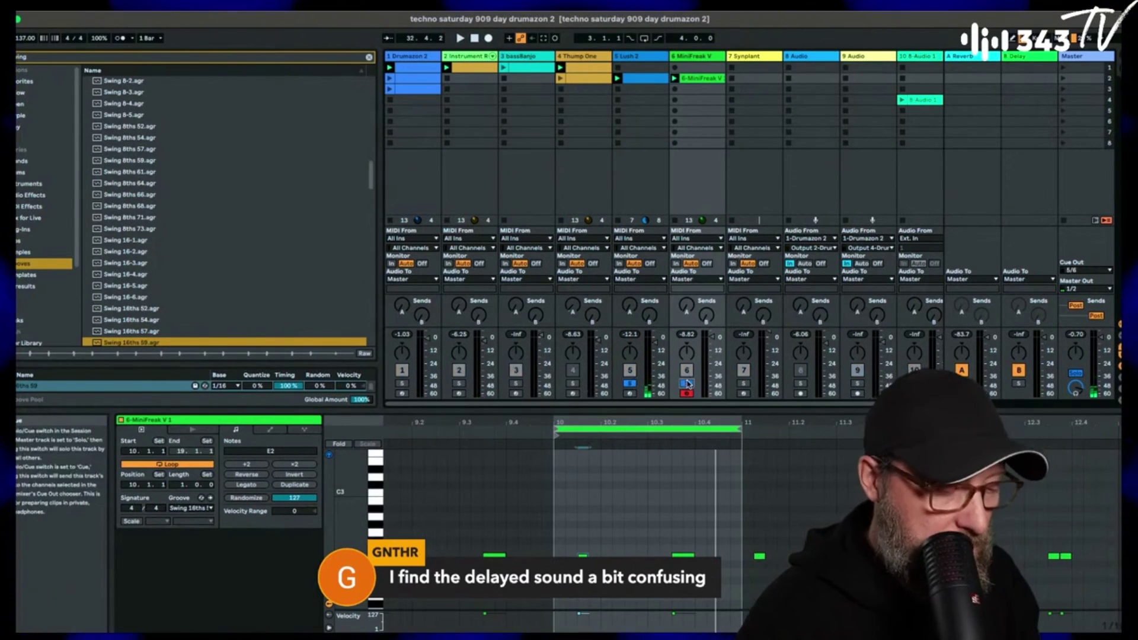
{"action": "key", "text": "space"}
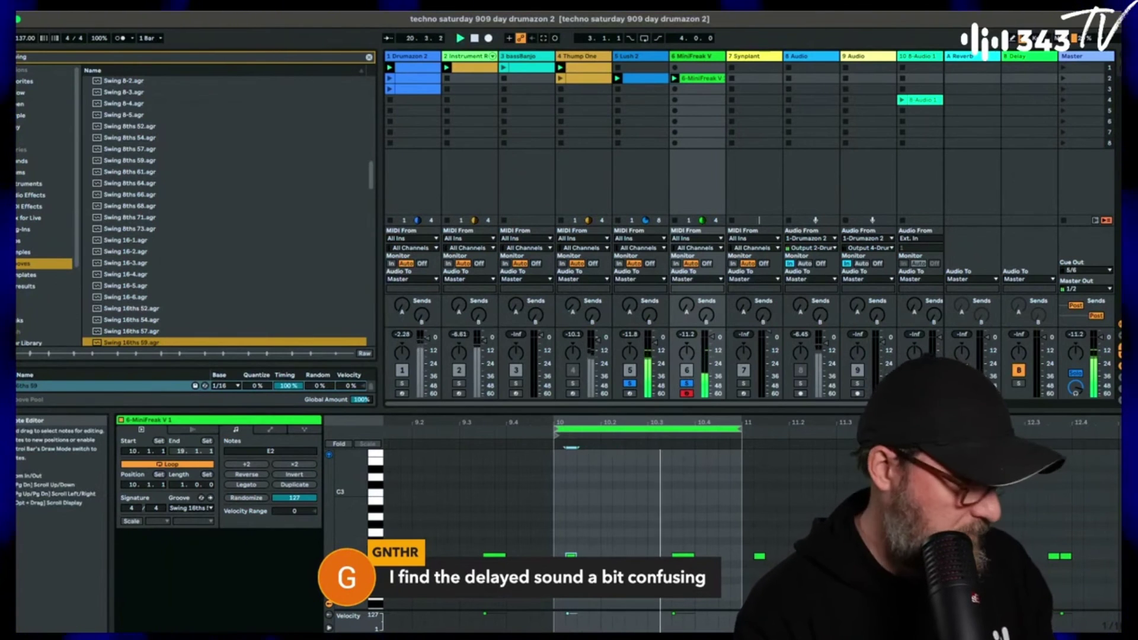
{"action": "left_click", "coordinate": [407, 89]}
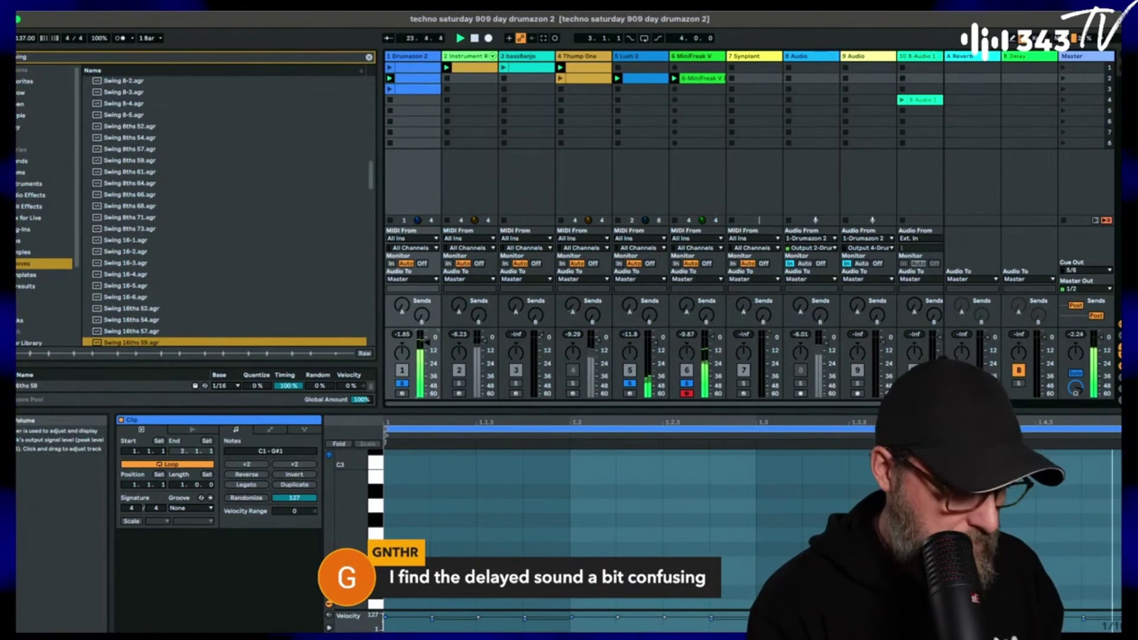
{"action": "scroll", "coordinate": [427, 346], "scroll_direction": "right", "scroll_amount": 2}
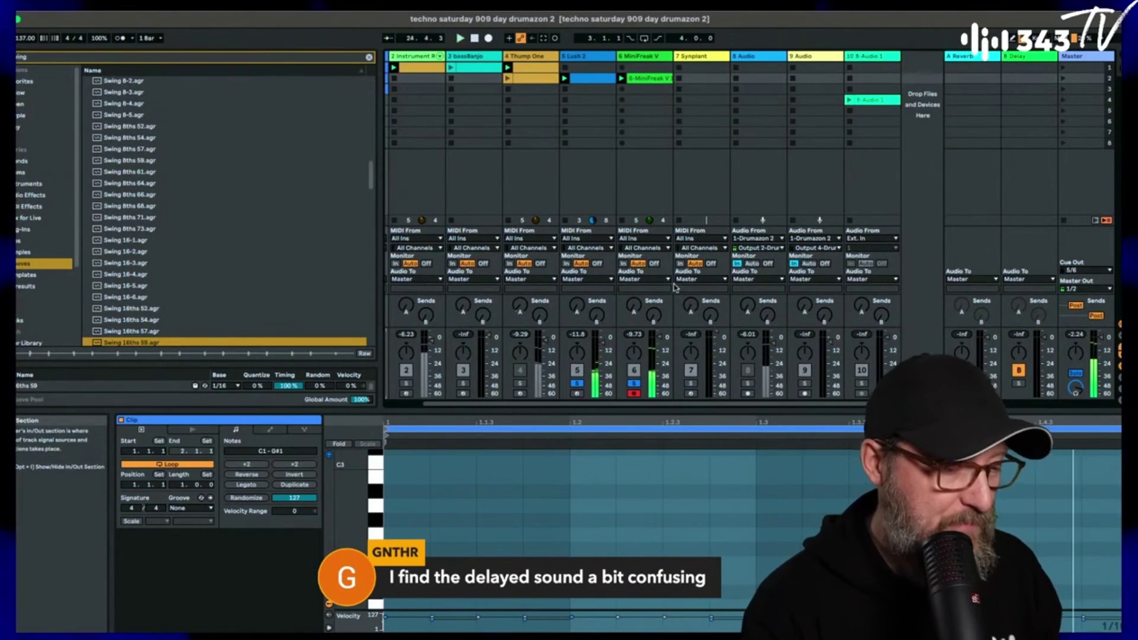
{"action": "scroll", "coordinate": [674, 288], "scroll_direction": "left", "scroll_amount": 2}
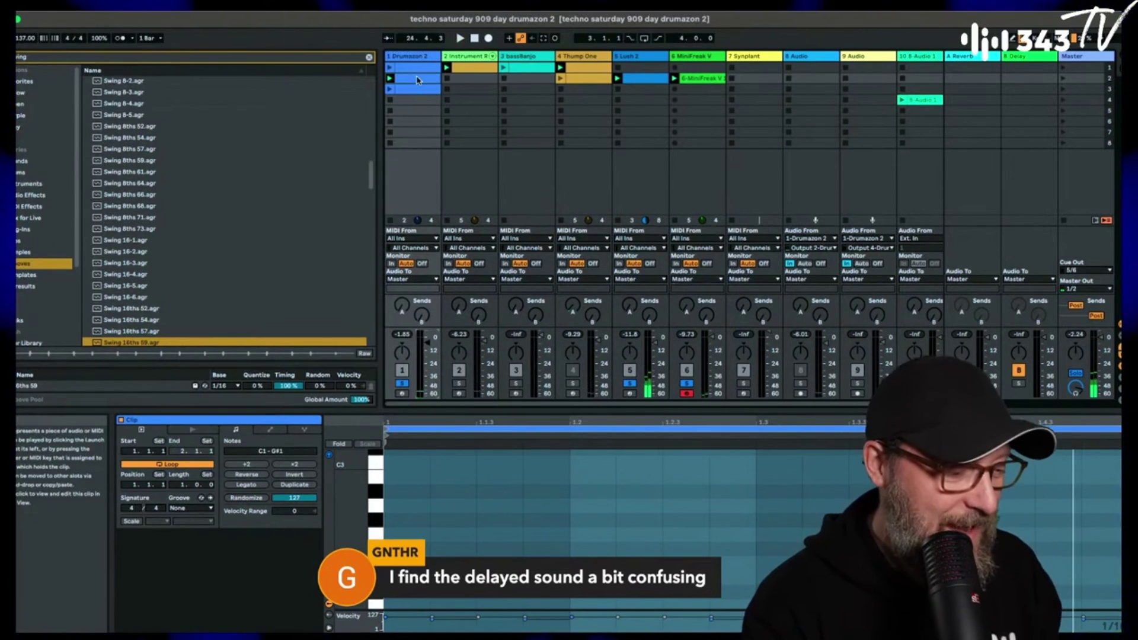
- Apply a velocity range to all F1 notes in the second Drumazon 2 clip and play it back
{"action": "scroll", "coordinate": [573, 462], "scroll_direction": "down", "scroll_amount": 3}
{"action": "scroll", "coordinate": [572, 461], "scroll_direction": "down", "scroll_amount": 5}
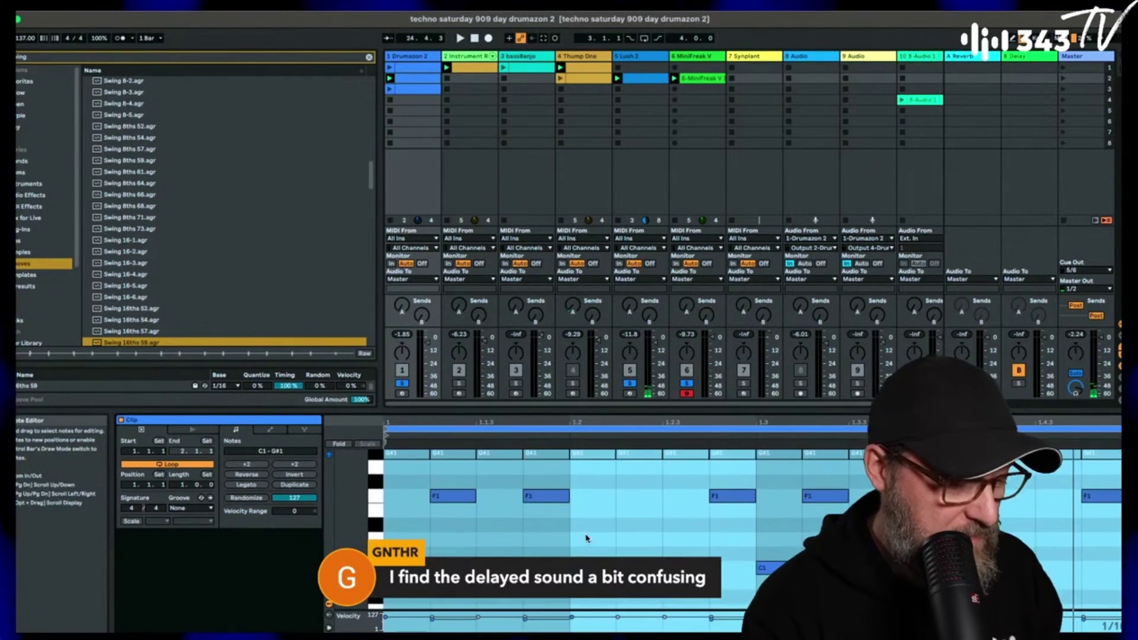
{"action": "left_click", "coordinate": [376, 496]}
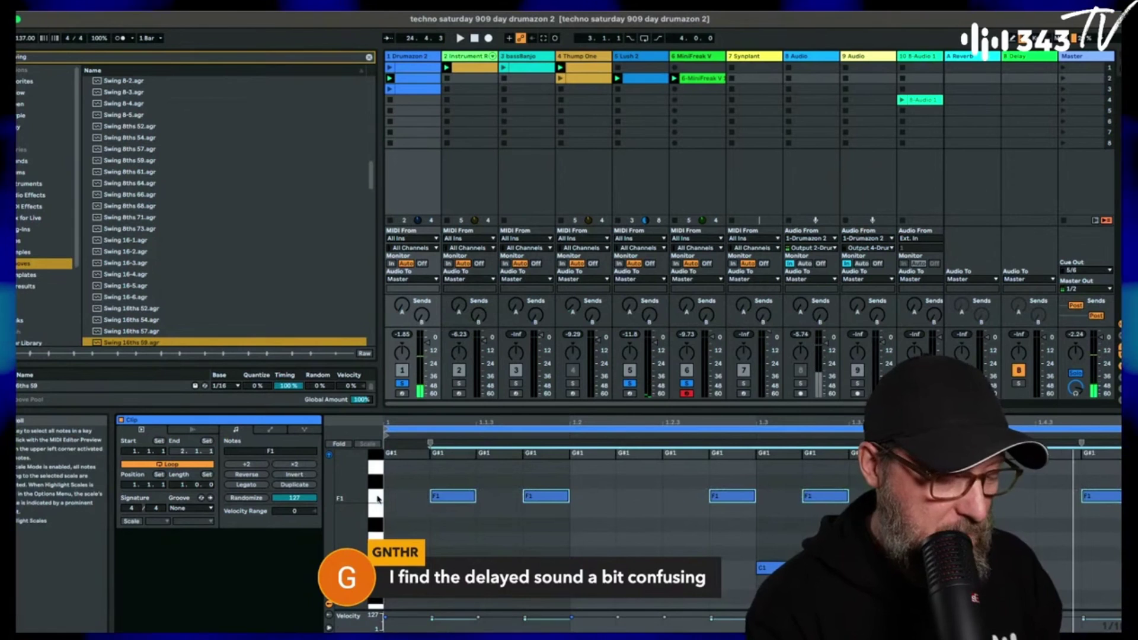
{"action": "left_click_drag", "start_coordinate": [290, 510], "coordinate": [289, 508]}
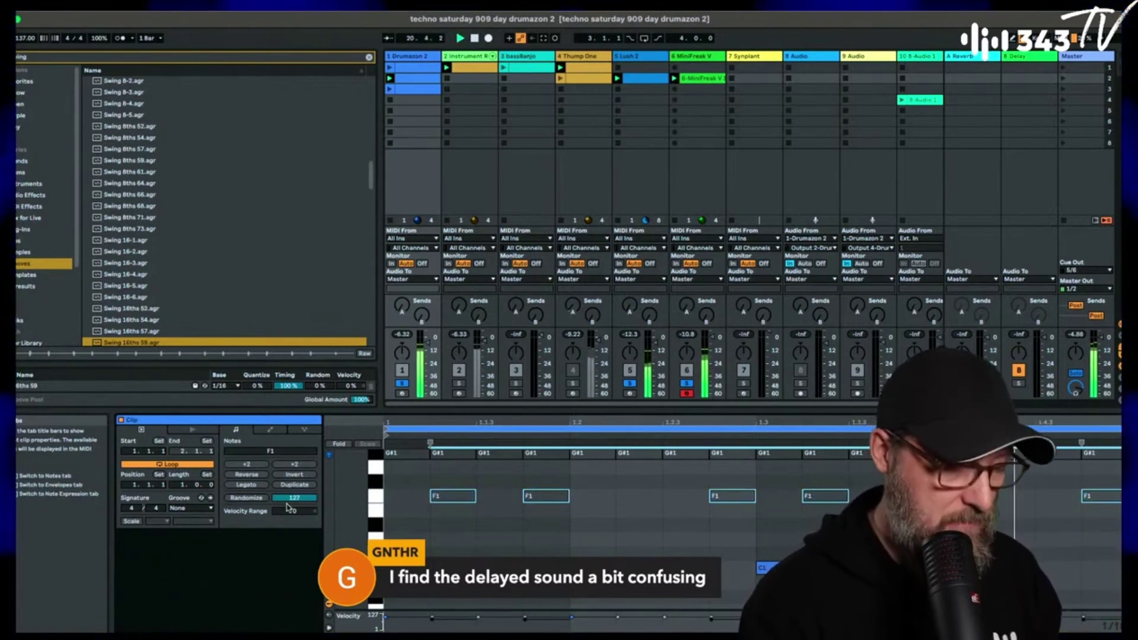
{"action": "key", "text": "space"}
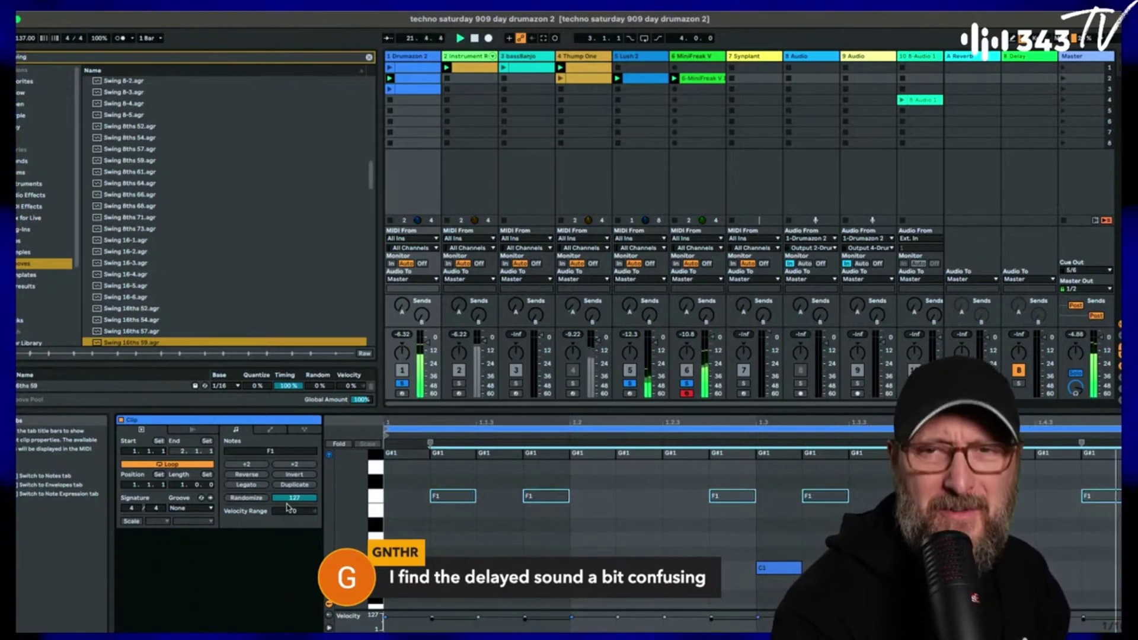